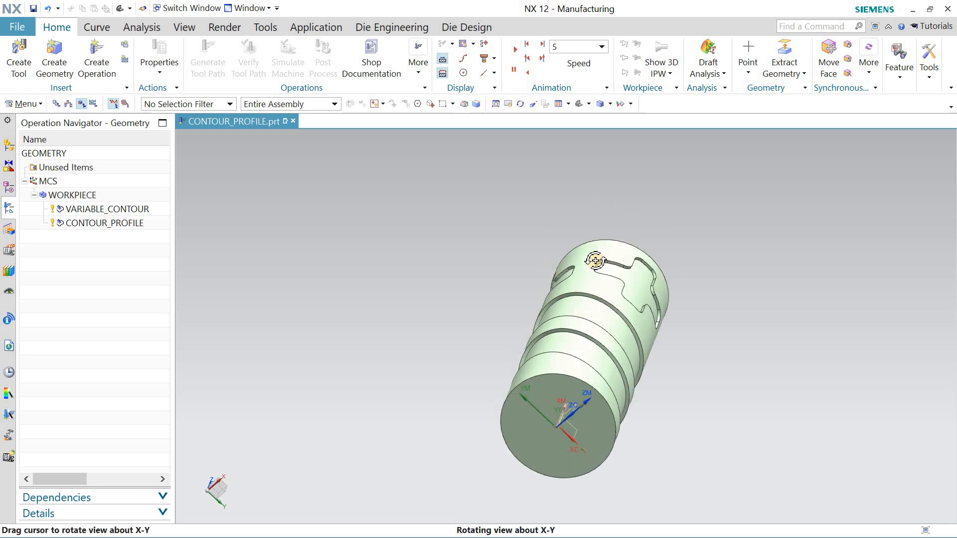
Step: Verify the VARIABLE_CONTOUR operation's tool path by playing its 3D dynamic material removal simulation
left_click(108, 209)
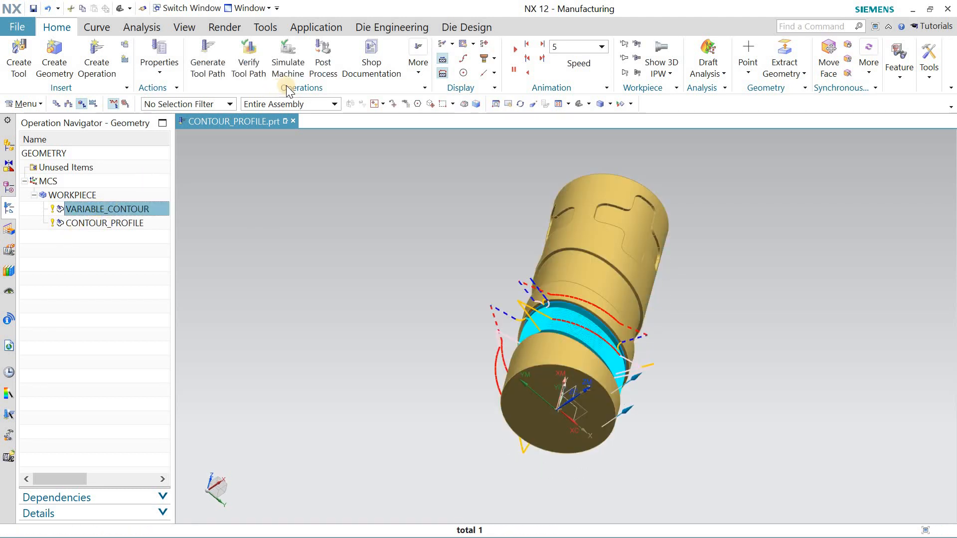
left_click(249, 57)
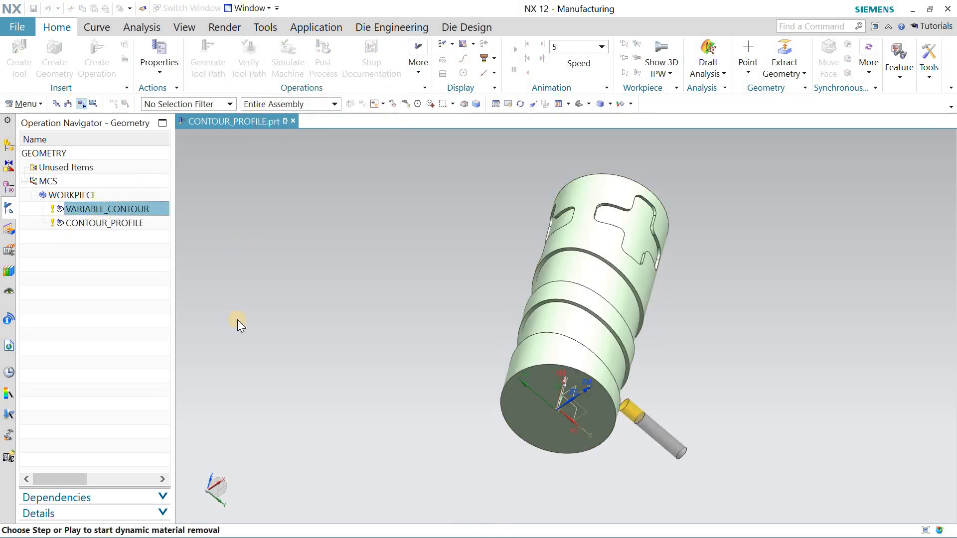
left_click(190, 505)
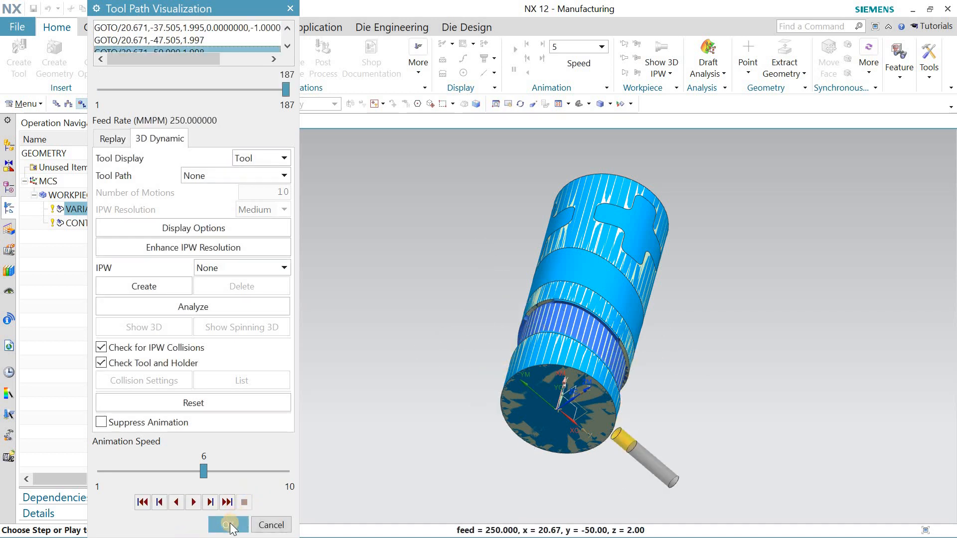
left_click(228, 525)
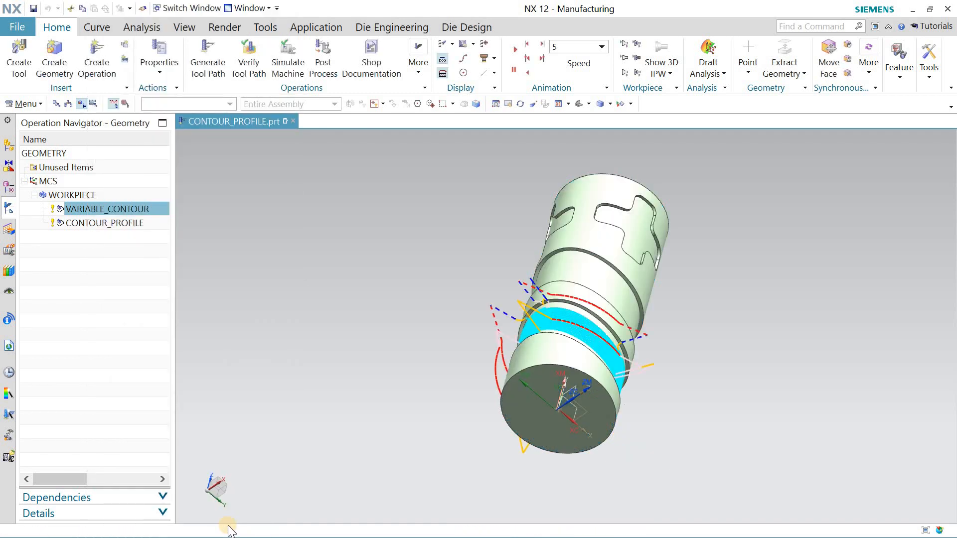
Step: Play the 3D dynamic material removal simulation for the CONTOUR_PROFILE operation and close the tool path visualization
left_click(101, 266)
left_click(106, 224)
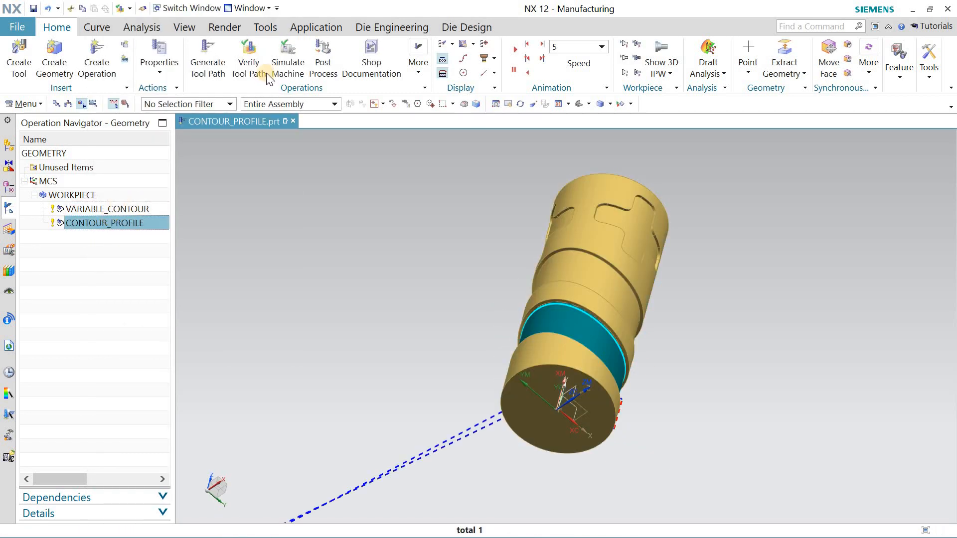
left_click(249, 54)
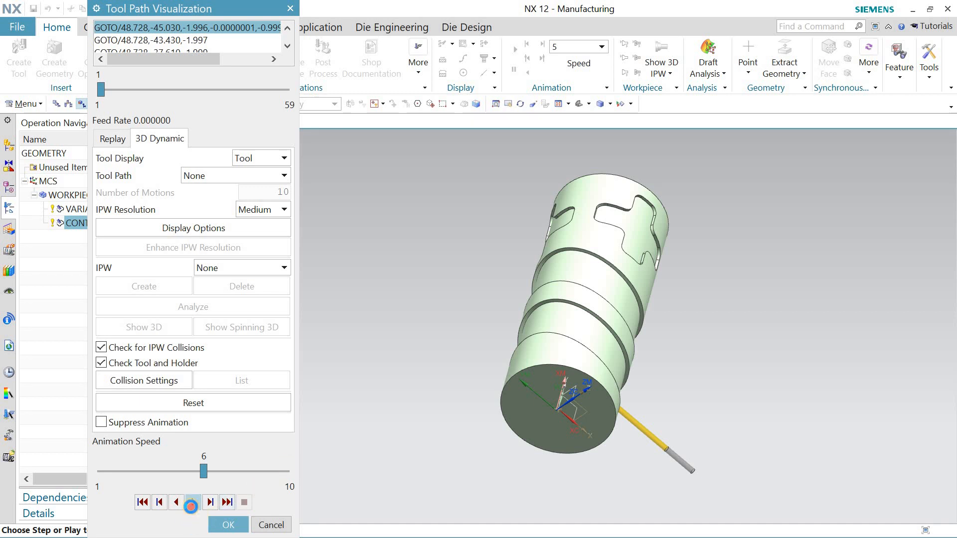
left_click(192, 503)
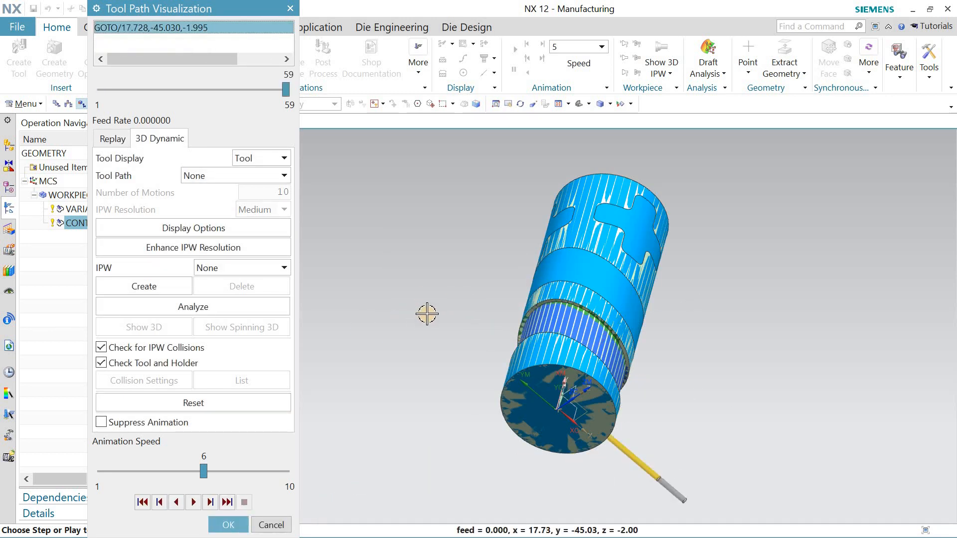
middle_click(428, 313)
mouse_move(459, 338)
middle_mouse_down()
mouse_move(428, 290)
mouse_move(448, 334)
mouse_move(461, 330)
middle_mouse_up()
left_click(65, 307)
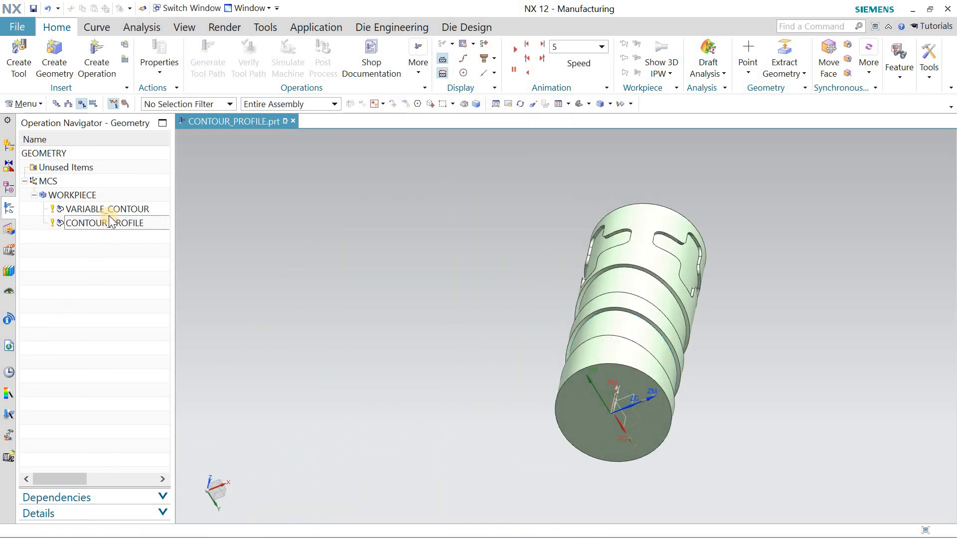
Step: Delete both the VARIABLE_CONTOUR and CONTOUR_PROFILE operations from the workpiece
left_click(108, 211)
left_click(107, 225)
left_click(112, 211)
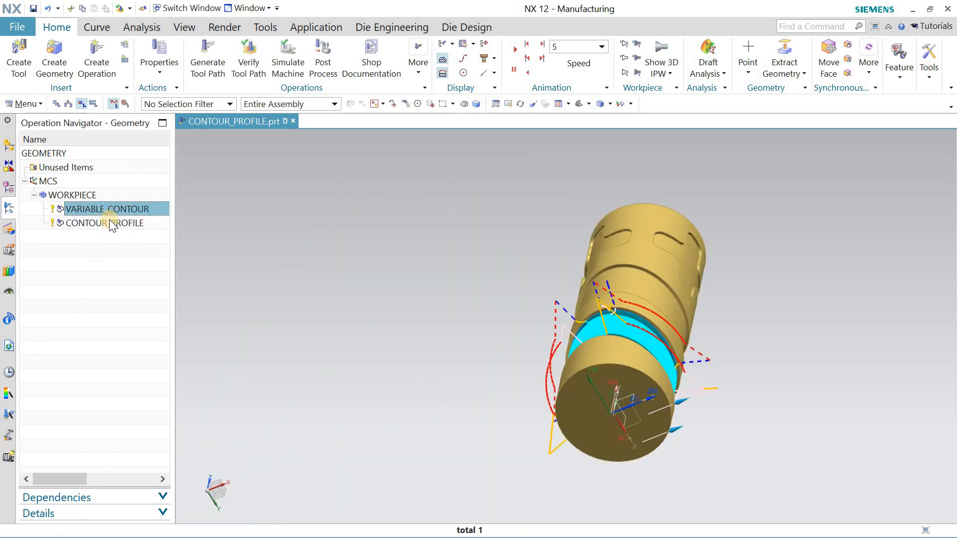
left_click(109, 221)
left_click(109, 213)
left_click(112, 217, "ctrl")
right_click(111, 217)
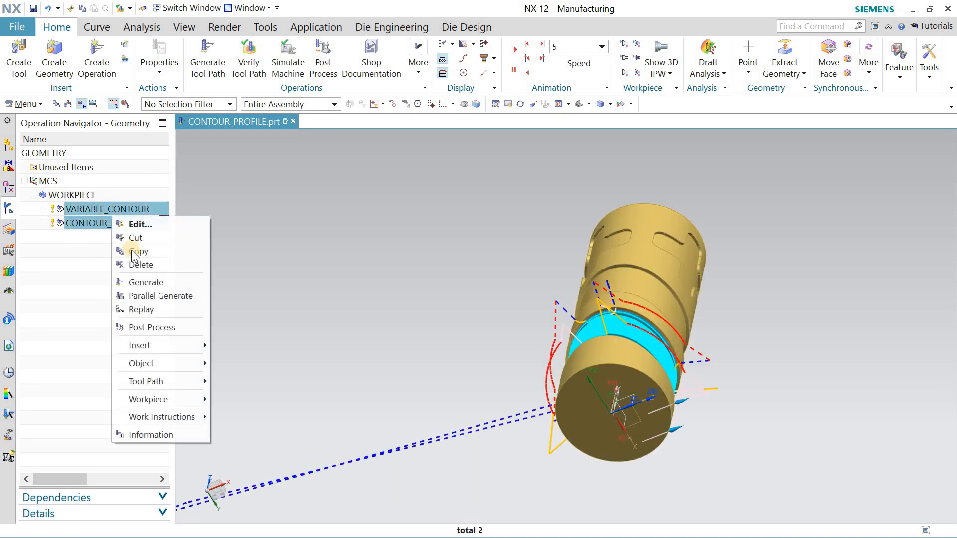
left_click(134, 265)
Step: Inspect the machine coordinate system's origin and axis orientation on the part, and accept it with its existing settings
double_click(55, 186)
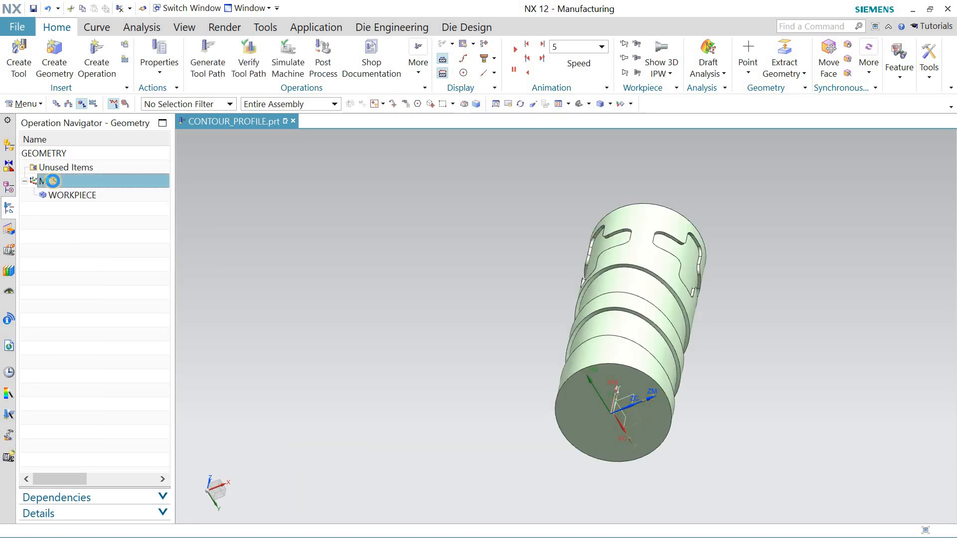
middle_click_drag(422, 285, 481, 223)
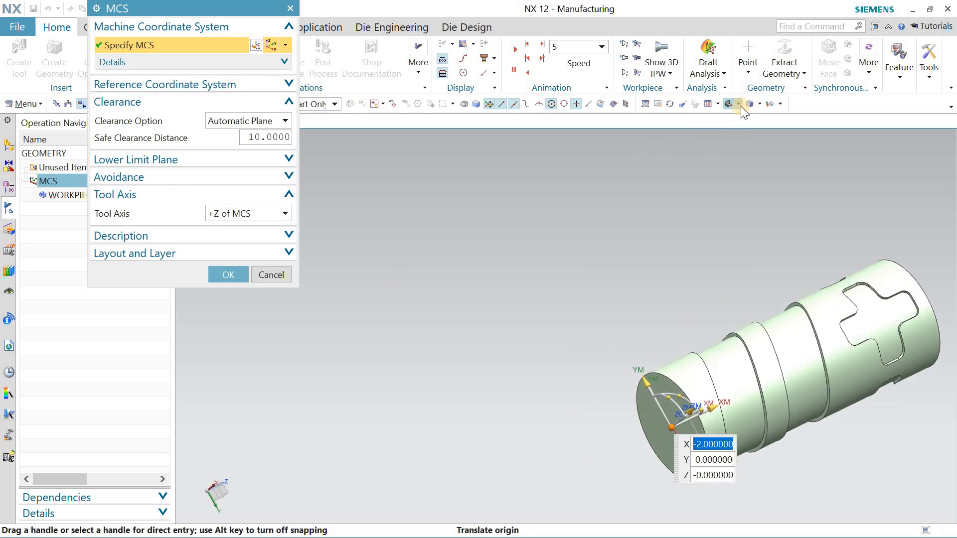
left_click(732, 119)
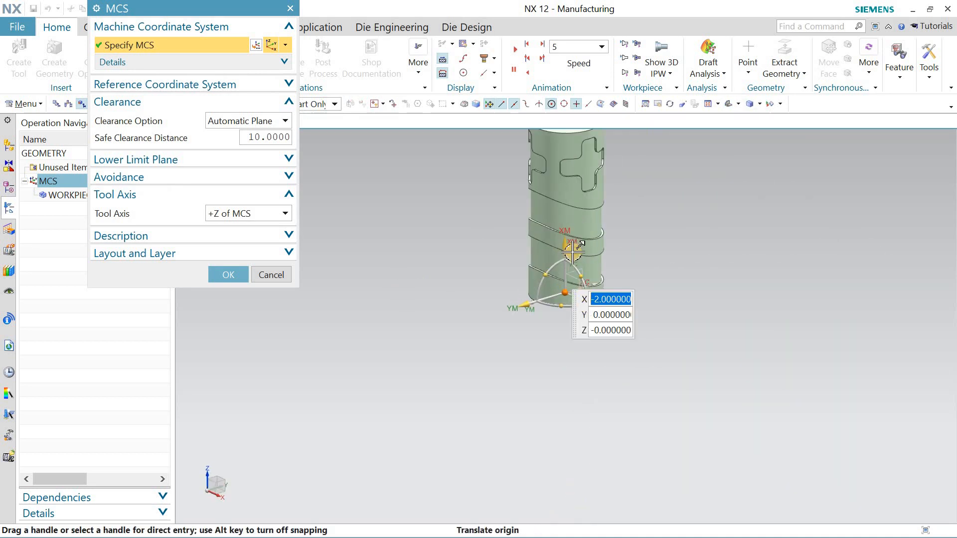
middle_click_drag(560, 208, 512, 195)
right_click_drag(513, 195, 447, 188)
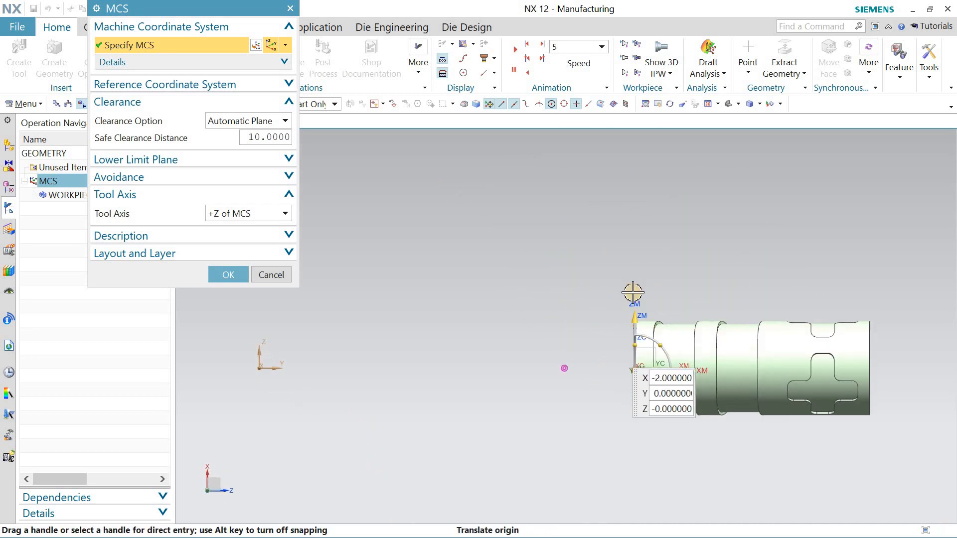
left_click(228, 276)
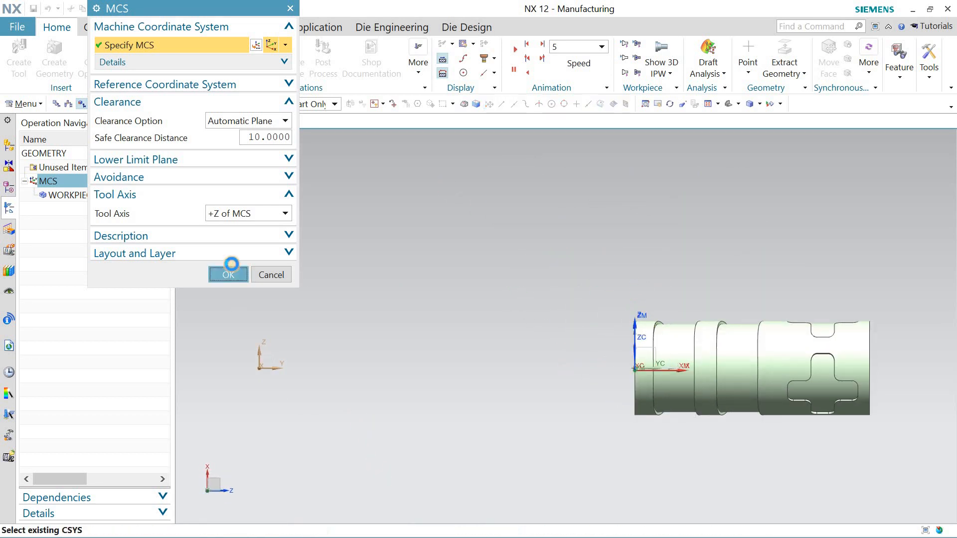
Step: Review the workpiece's assigned part and its blank geometry definition, accepting both with their existing settings
double_click(65, 197)
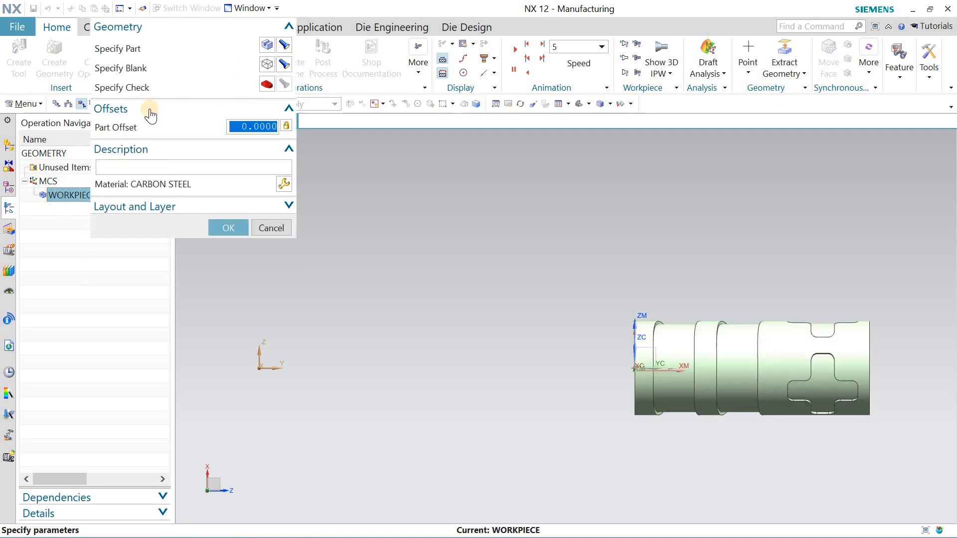
left_click(283, 49)
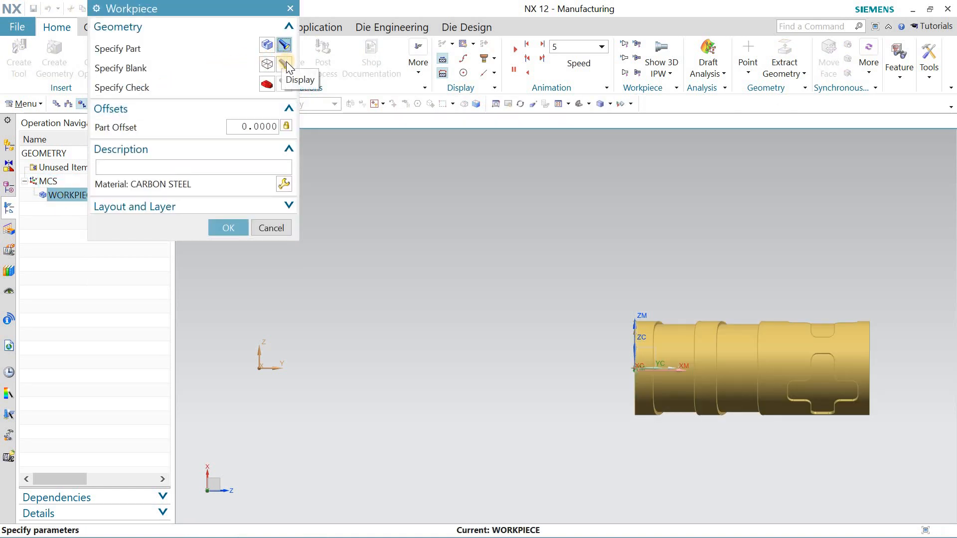
left_click(266, 64)
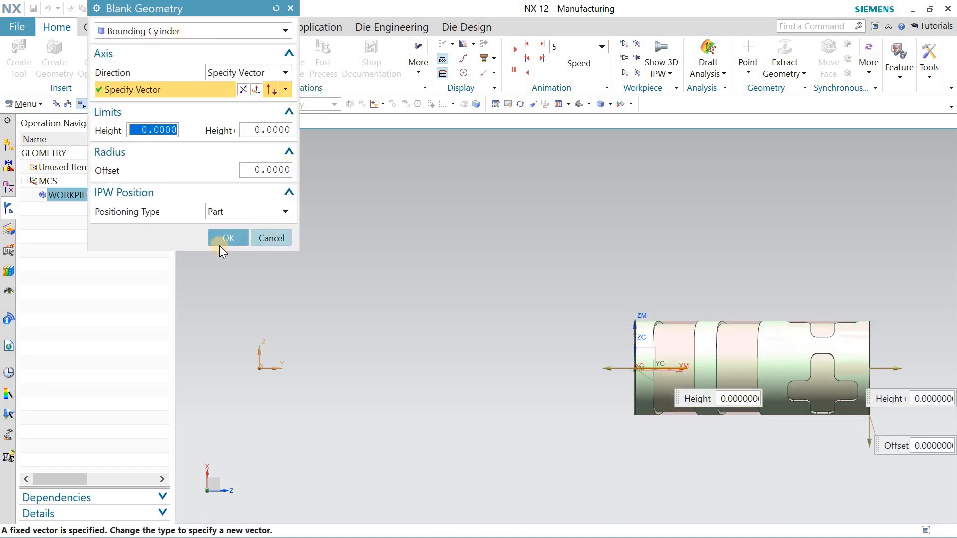
left_click(225, 237)
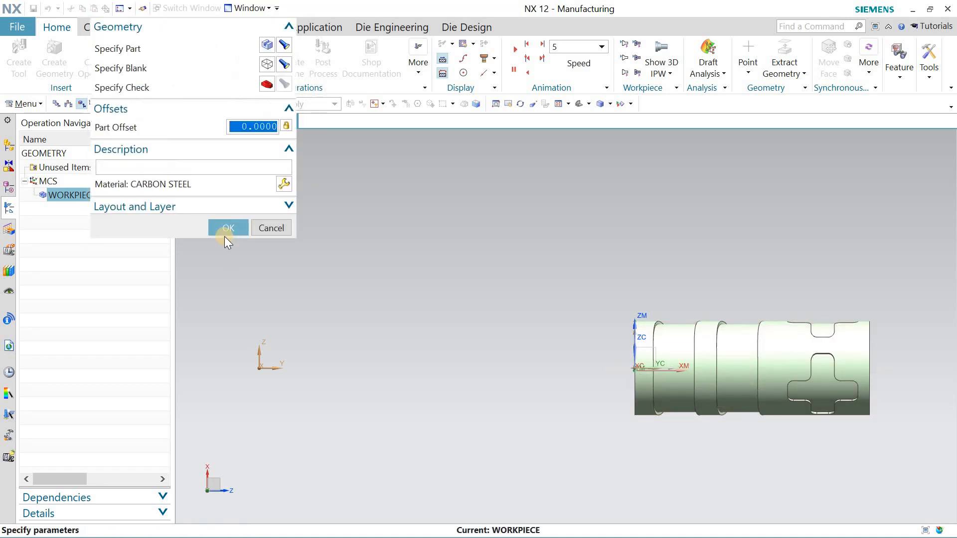
left_click(224, 236)
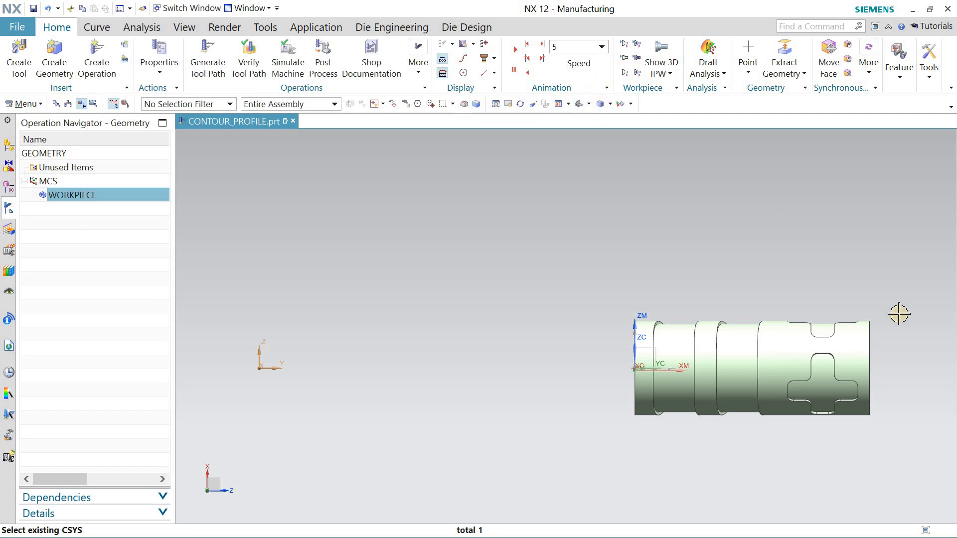
scroll(534, 300, "up", 2)
scroll(513, 296, "down", 5)
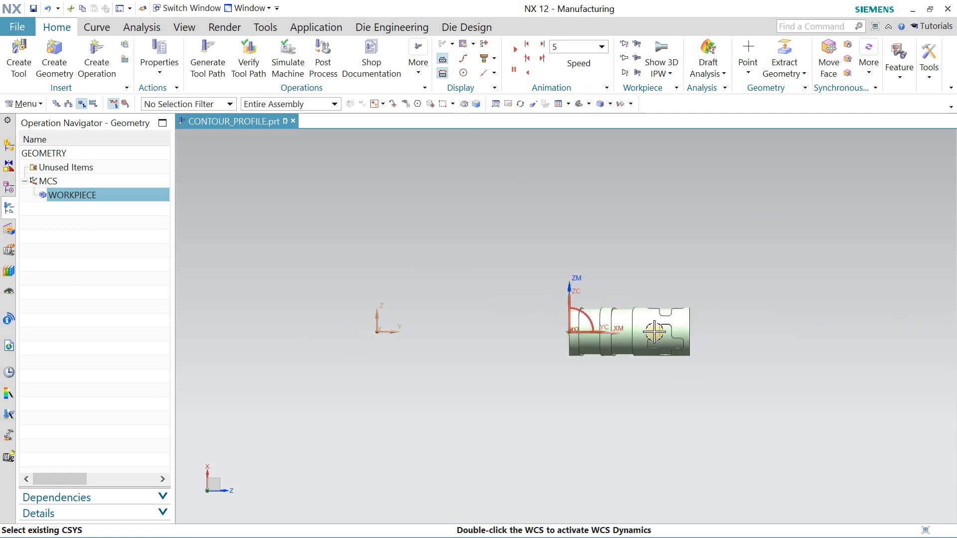
scroll(655, 331, "up", 3)
scroll(632, 325, "up", 2)
middle_click_drag(560, 338, 549, 306)
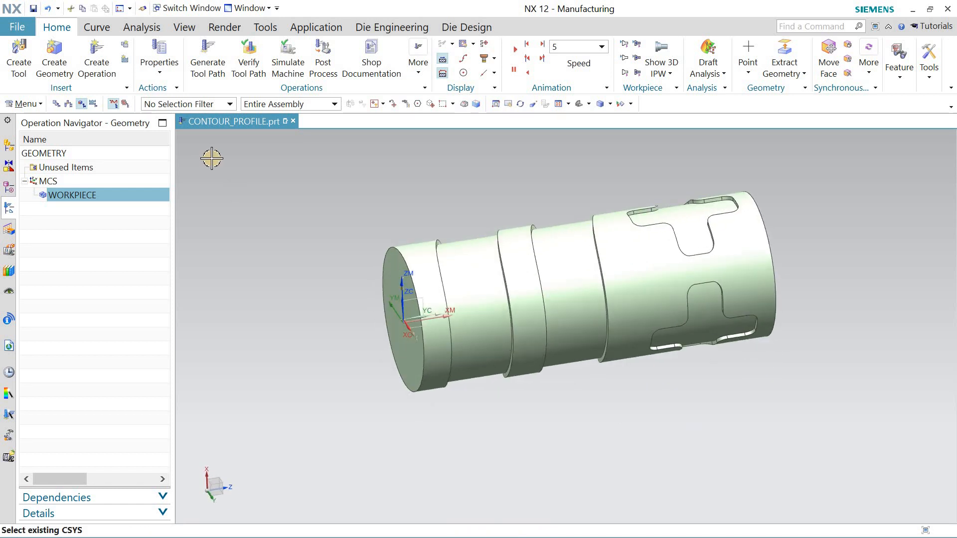
Step: List the existing cutting tools and check the parameters of MILL and MILL_1 without changing them
left_click(27, 78)
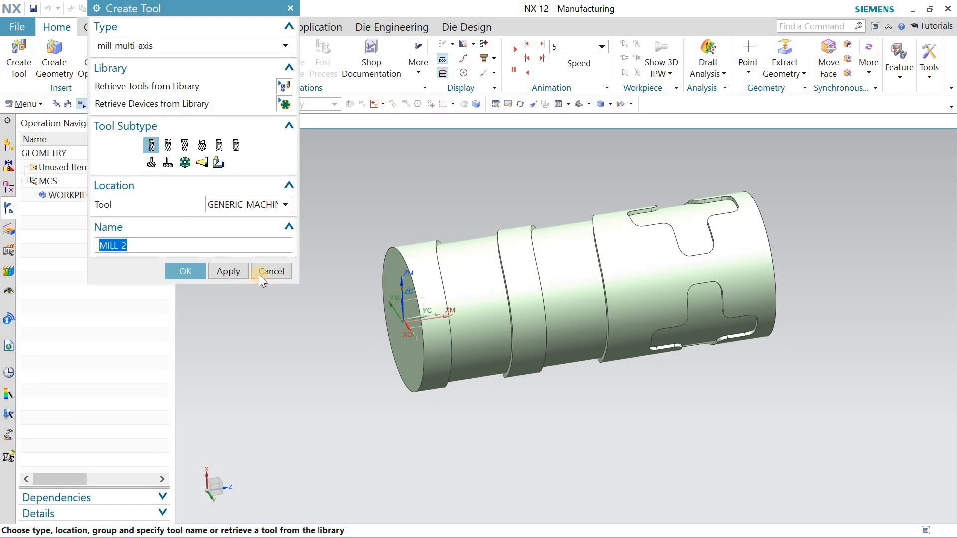
left_click(67, 104)
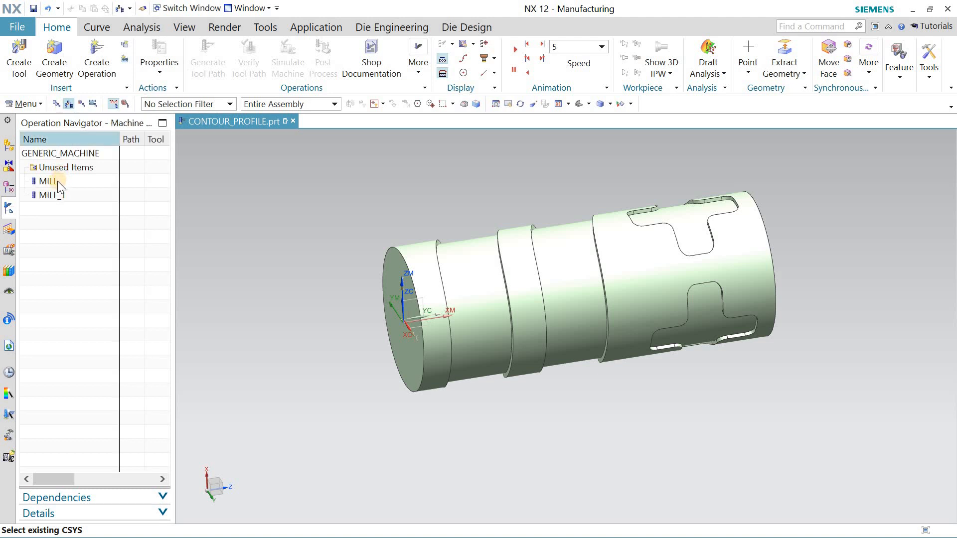
left_click(56, 181)
double_click(56, 182)
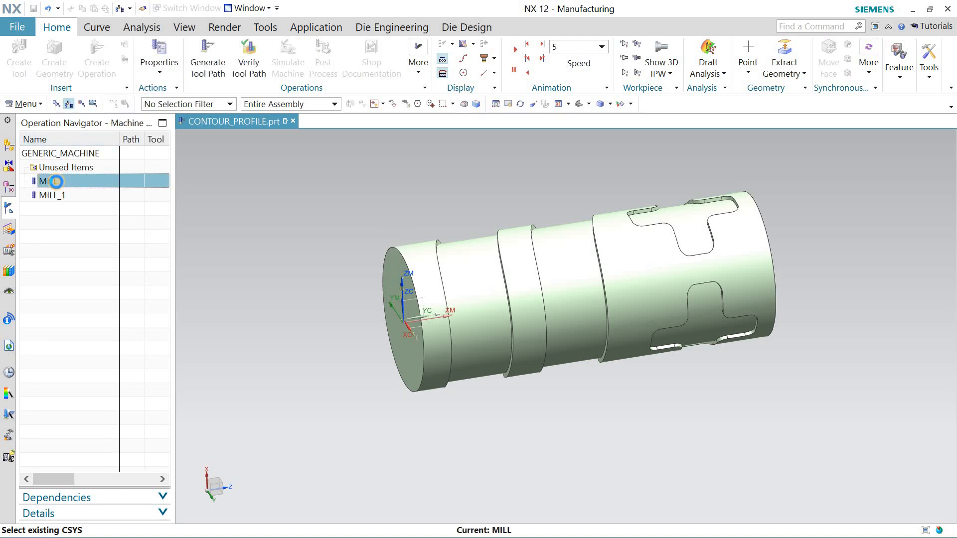
key("Escape")
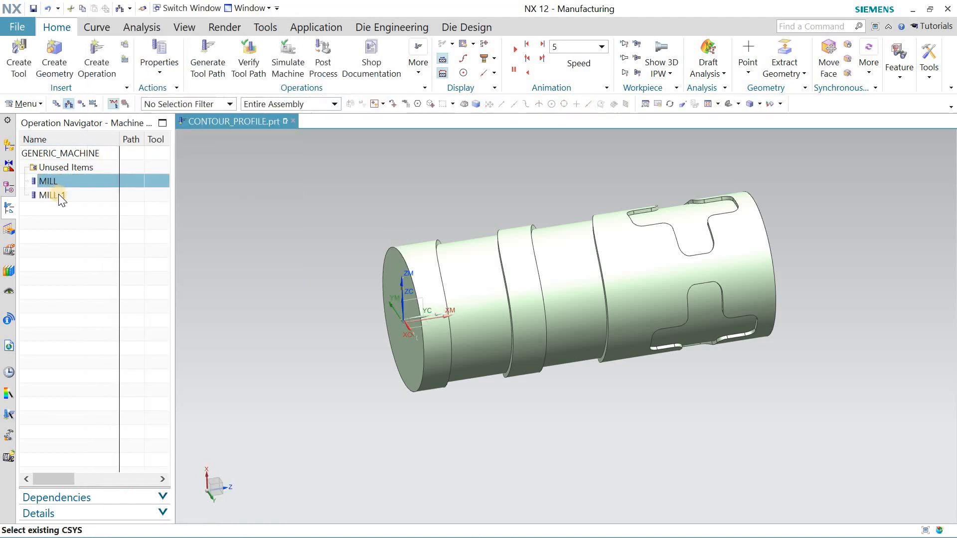
left_click(58, 194)
double_click(55, 194)
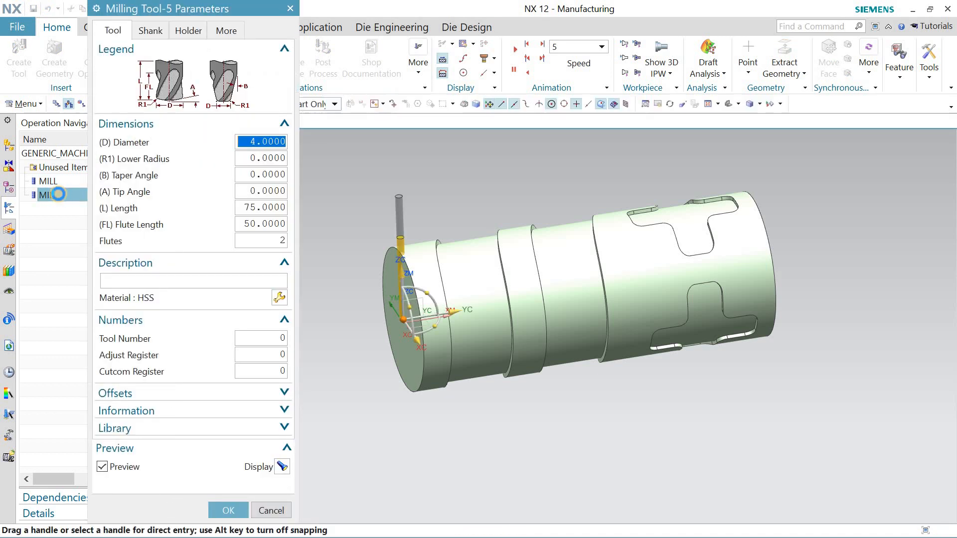
key("Escape")
key("Escape")
Step: Create a mill_multi-axis Variable Contour operation under NC_PROGRAM using tool MILL, geometry WORKPIECE and method MILL_FINISH
left_click(87, 74)
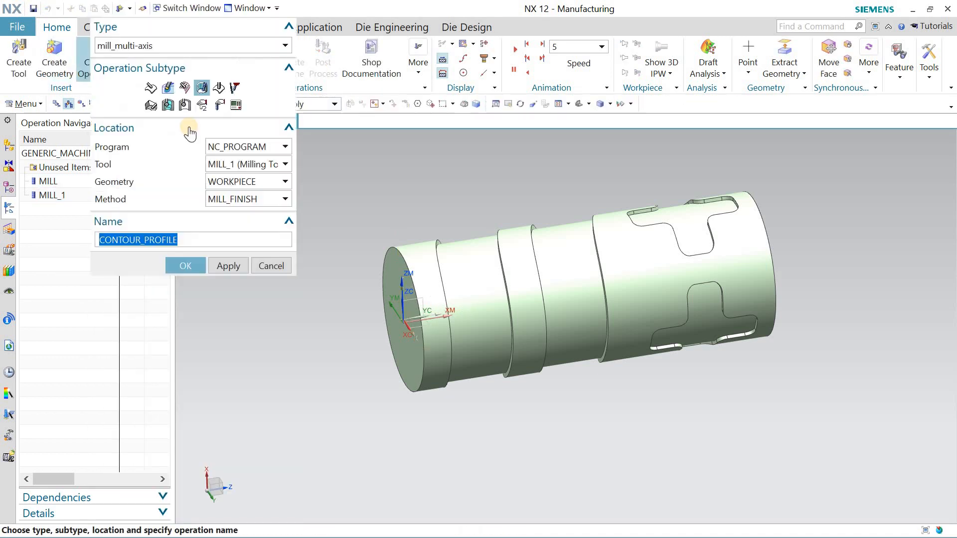
left_click(151, 87)
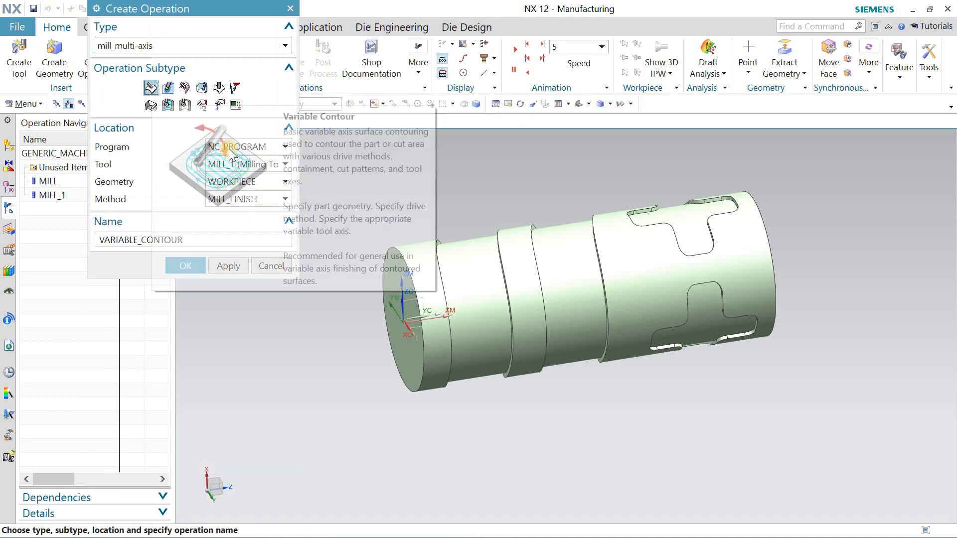
left_click(246, 147)
left_click(245, 163)
left_click(247, 164)
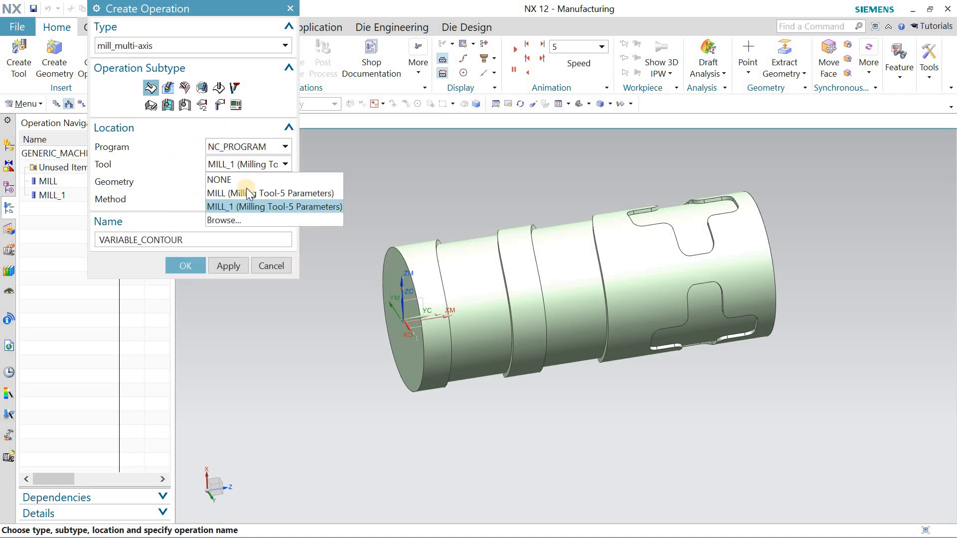
left_click(244, 186)
left_click(247, 184)
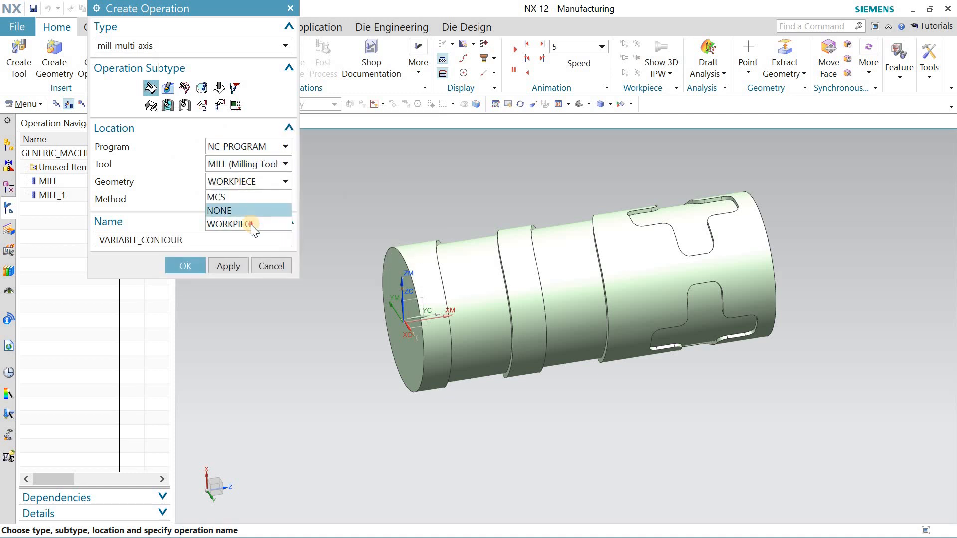
left_click(250, 199)
left_click(248, 228)
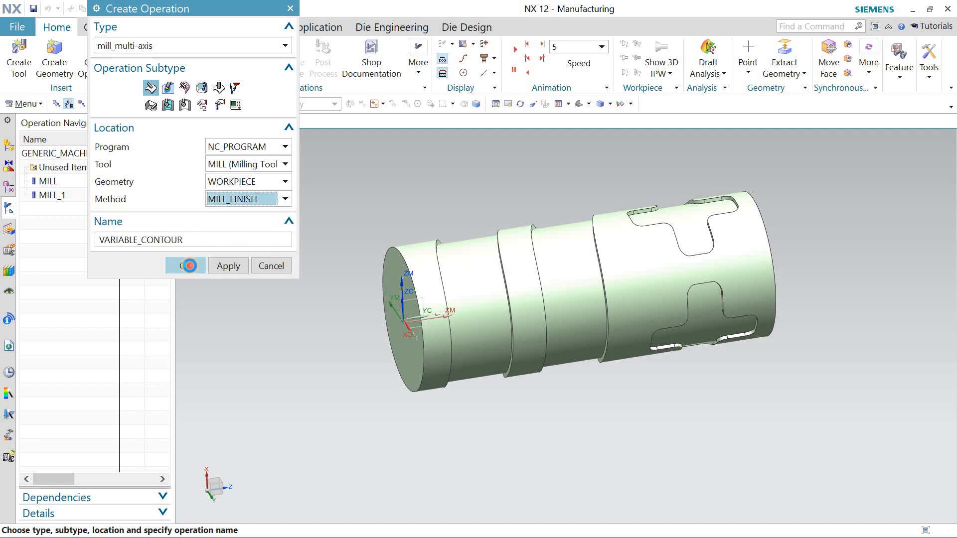
left_click(185, 265)
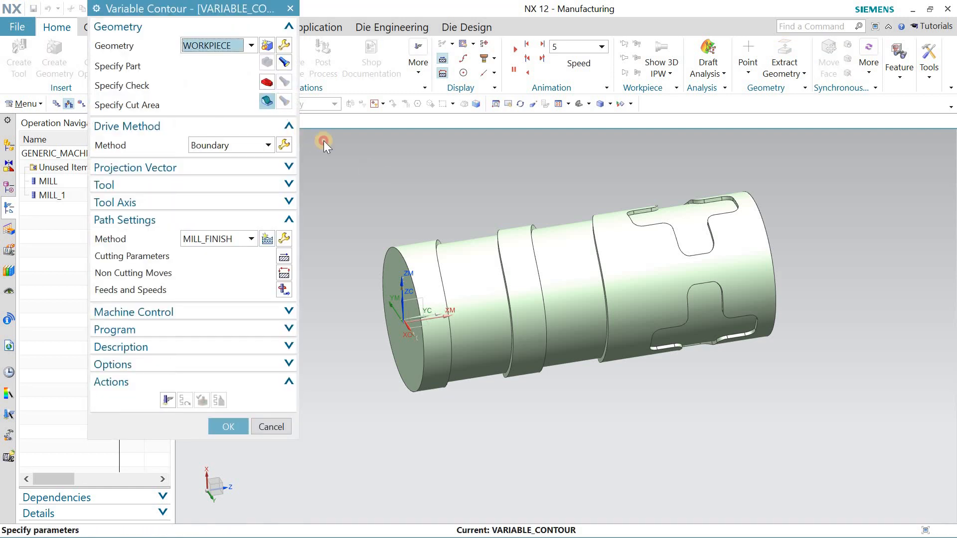
Step: Specify the two recessed cylindrical faces on either side of the middle collar as the operation's cut area
left_click(463, 272)
left_click(553, 269)
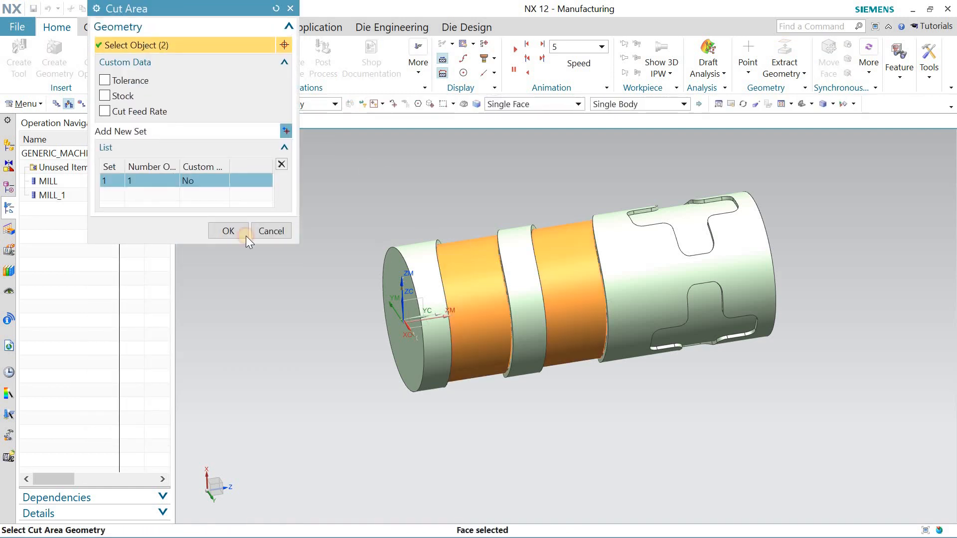
left_click(231, 229)
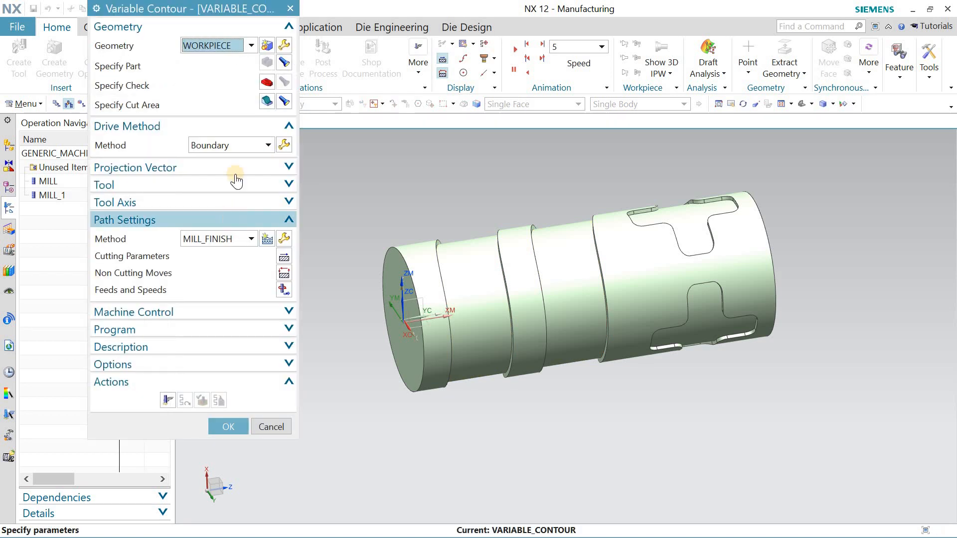
Step: Set the Variable Contour drive method to Streamline, accepting its automatic curves, Zig Zag cut pattern and 10 stepovers
left_click(268, 146)
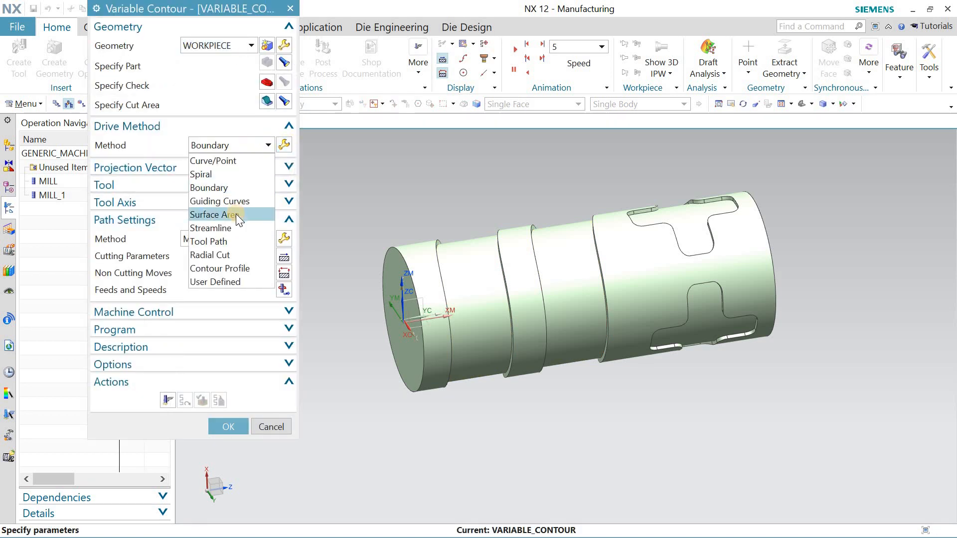
left_click(235, 222)
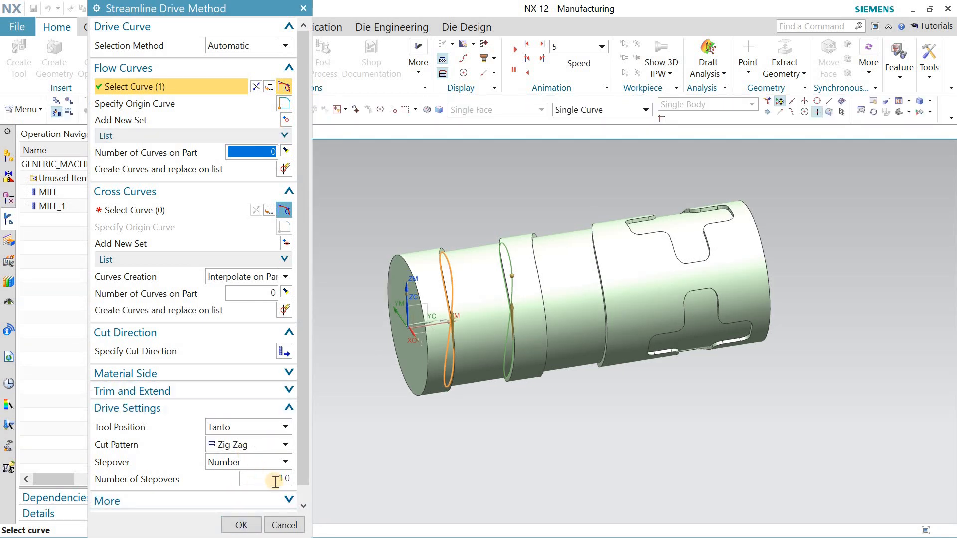
left_click(241, 525)
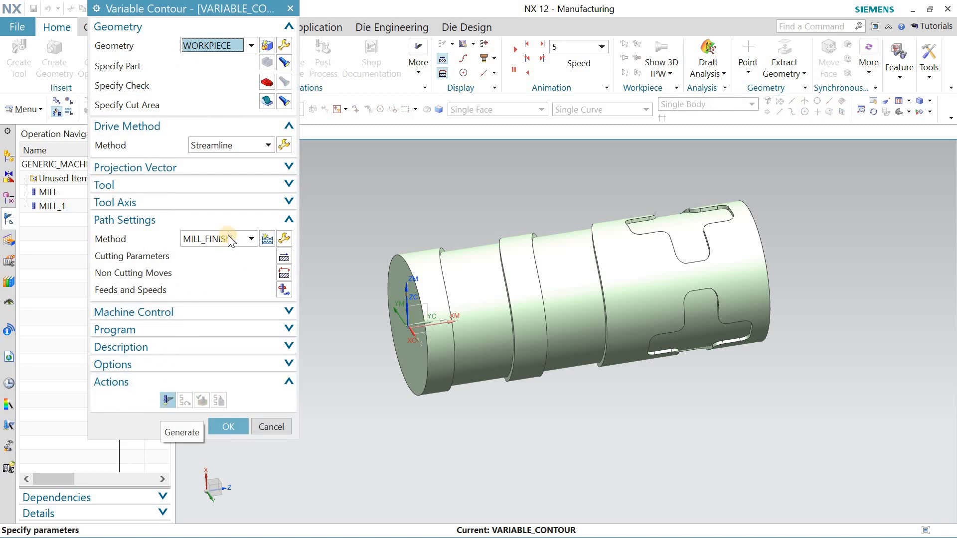
Step: Set the tool axis to Normal to Drive and generate the Variable Contour tool path
left_click(237, 202)
left_click(239, 227)
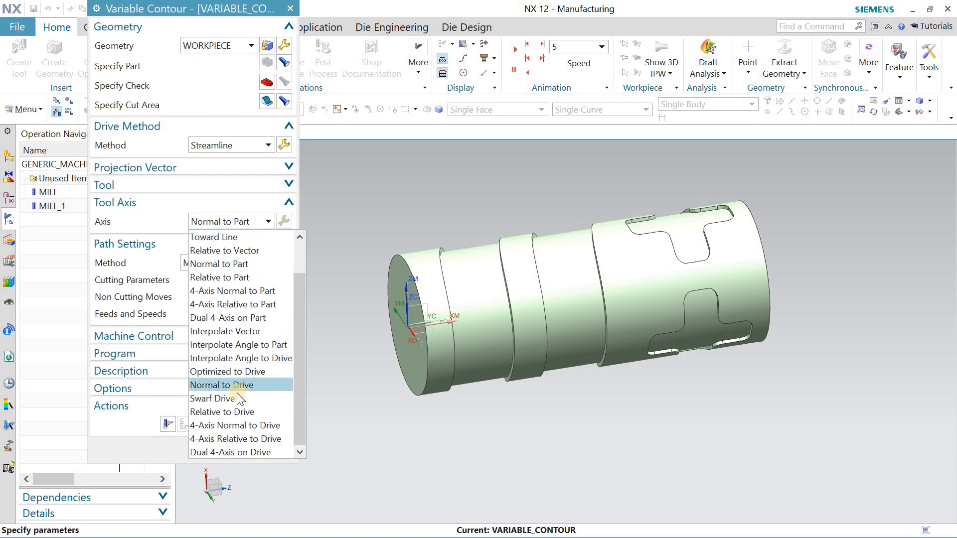
left_click(188, 413)
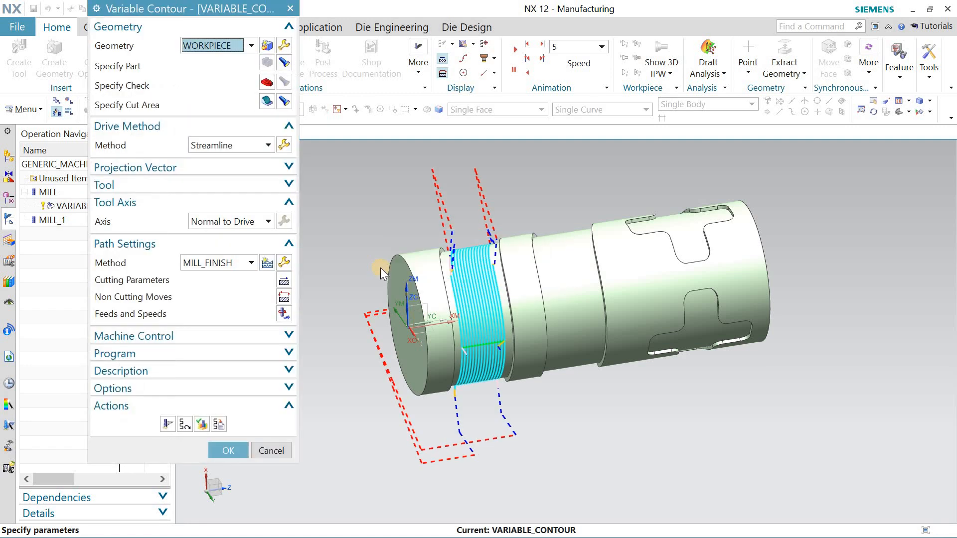
mouse_move(374, 251)
middle_mouse_down()
mouse_move(380, 221)
mouse_move(371, 234)
middle_mouse_up()
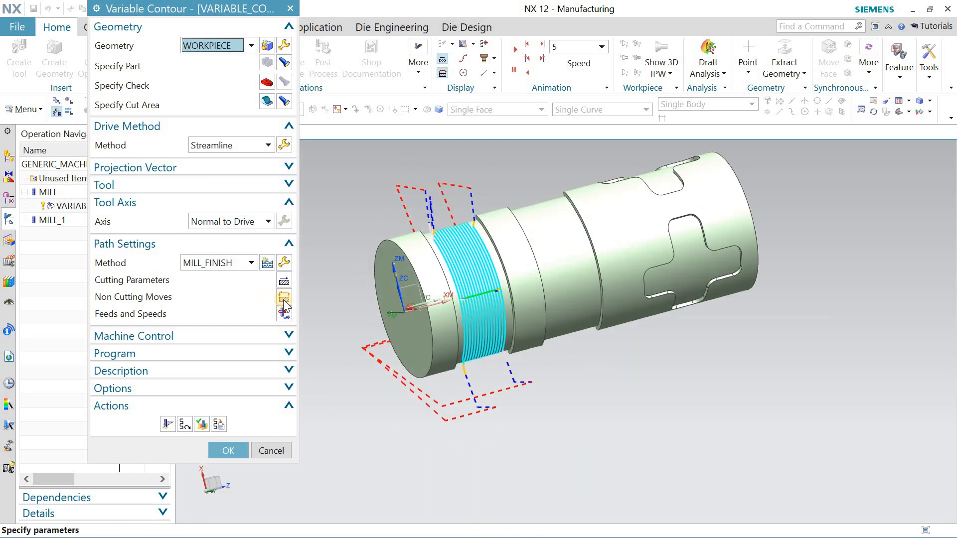
Step: Set the non-cutting common clearance to Cylinder, centred on the small end face and directed along the part's cylindrical axis
middle_click(288, 280)
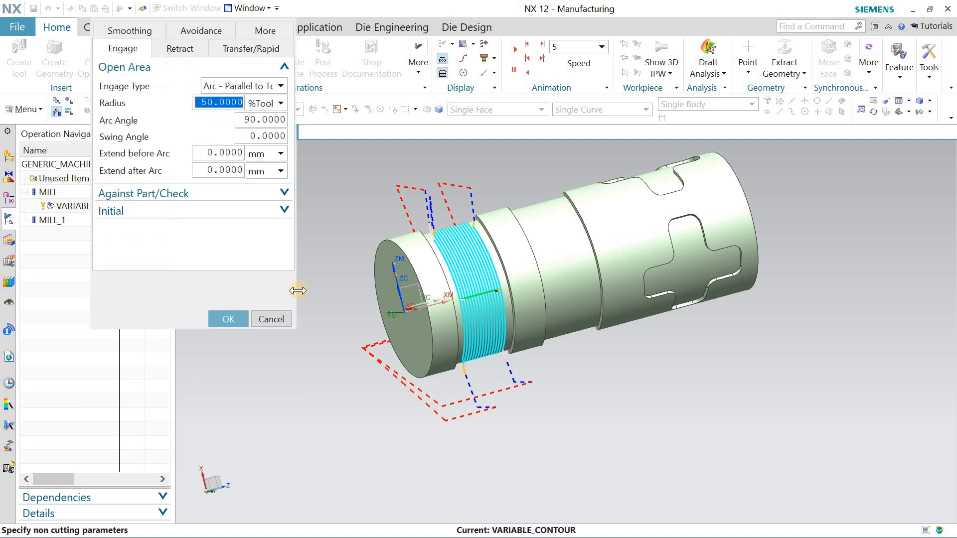
left_click(241, 47)
left_click(272, 169)
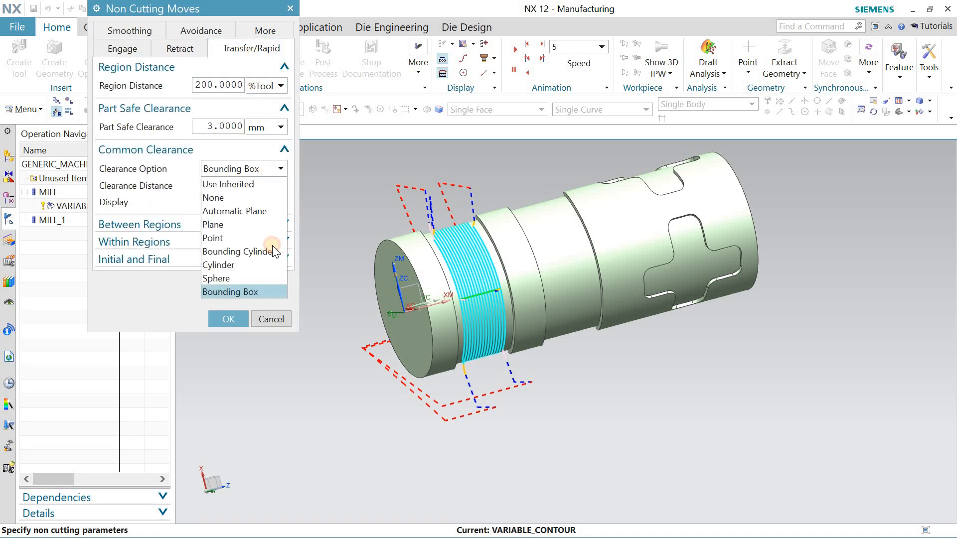
left_click(264, 269)
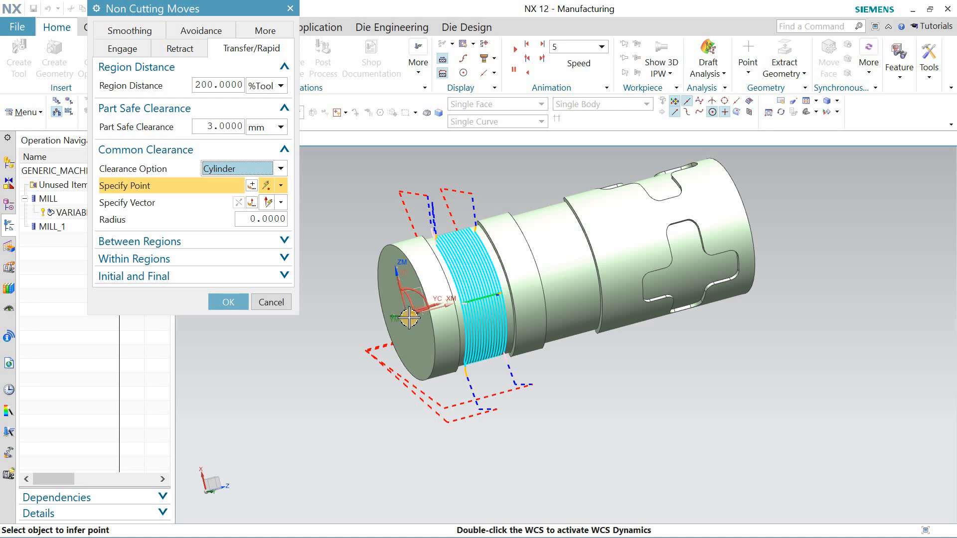
left_click(409, 313)
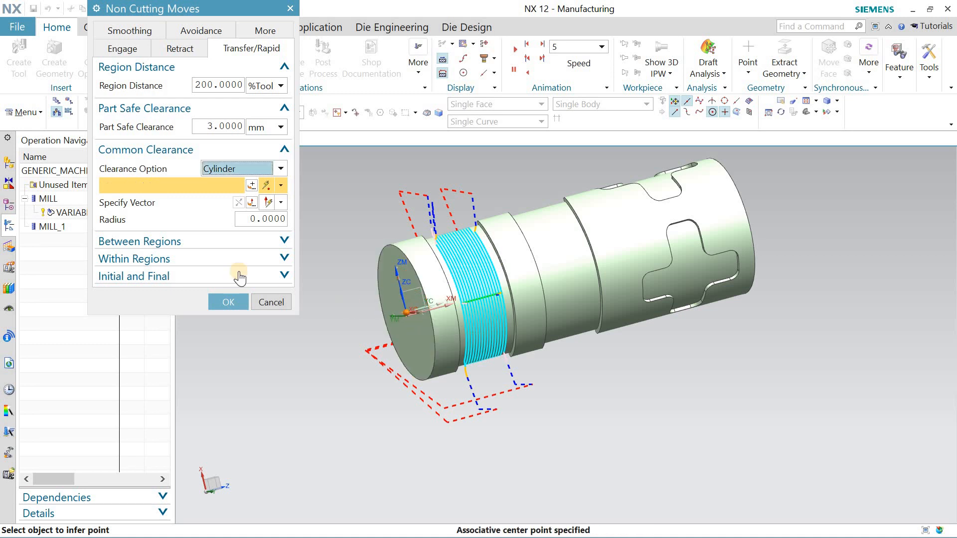
left_click(182, 203)
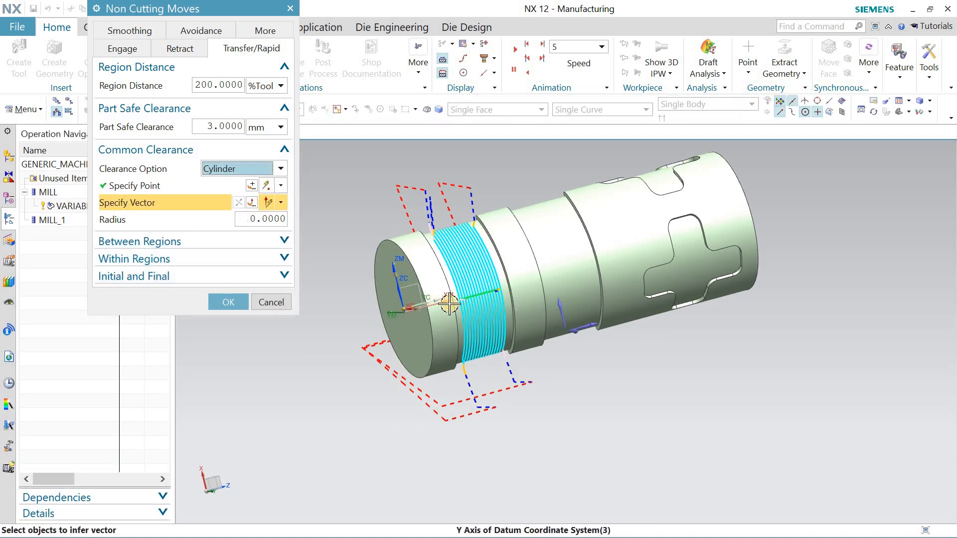
left_click(444, 300)
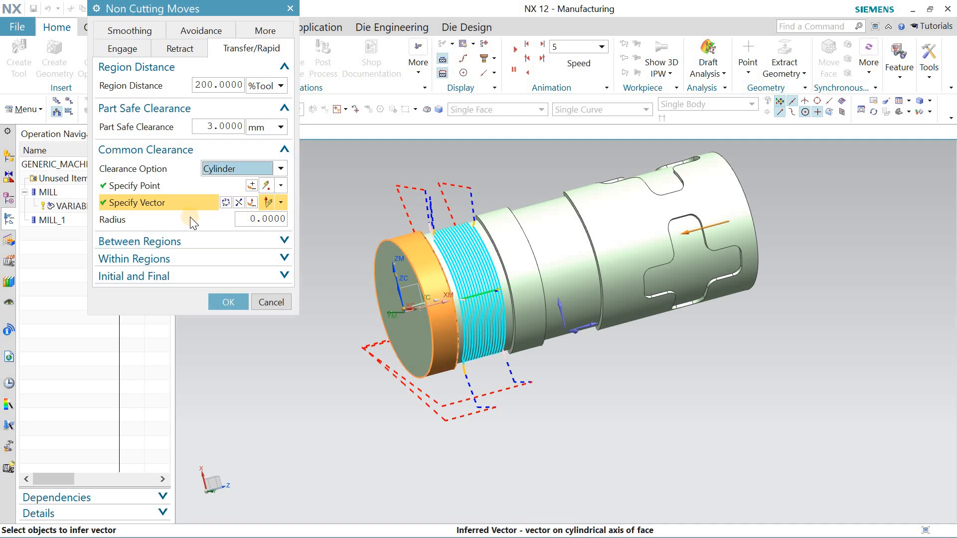
Step: Set the clearance cylinder's radius to 50, accept the non-cutting moves and regenerate the tool path
double_click(278, 219)
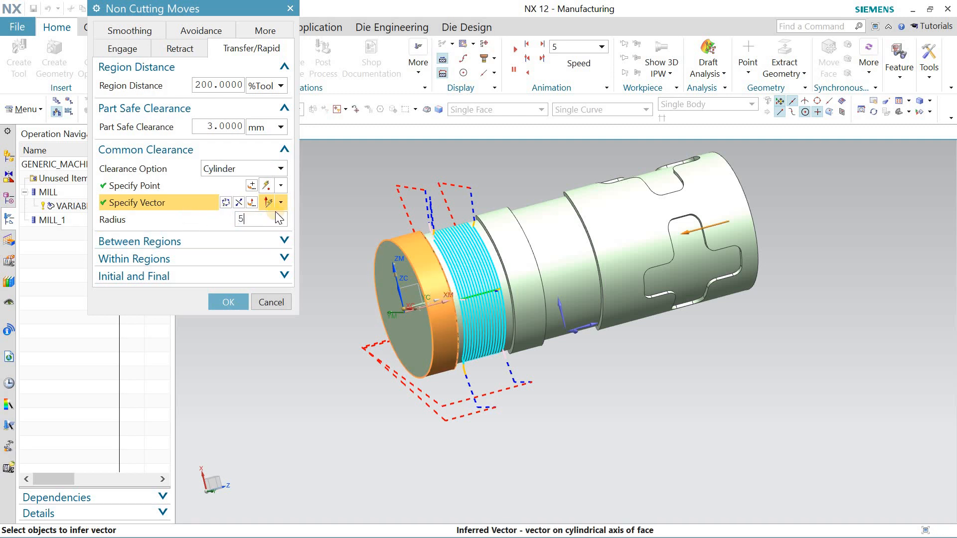
type("50")
key("Return")
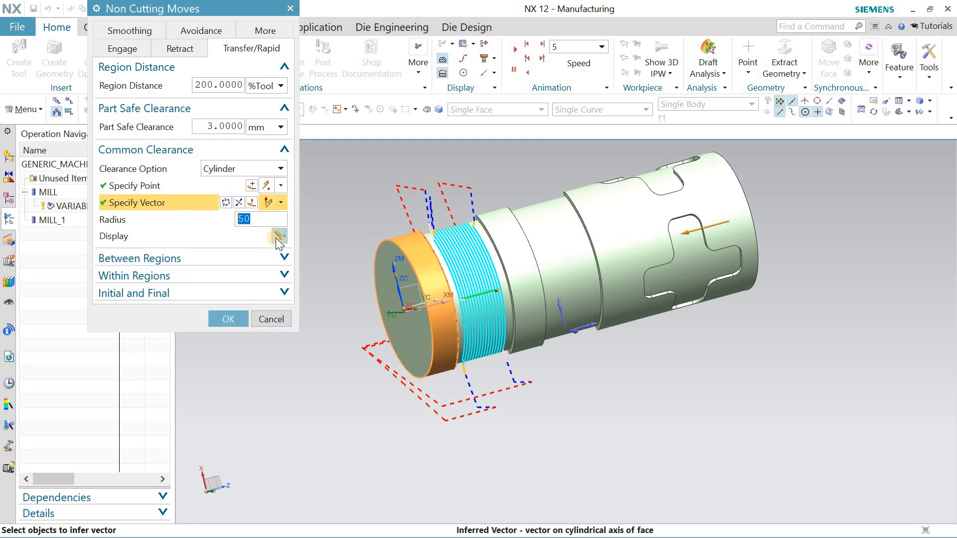
middle_click_drag(414, 209, 396, 228)
left_click(240, 319)
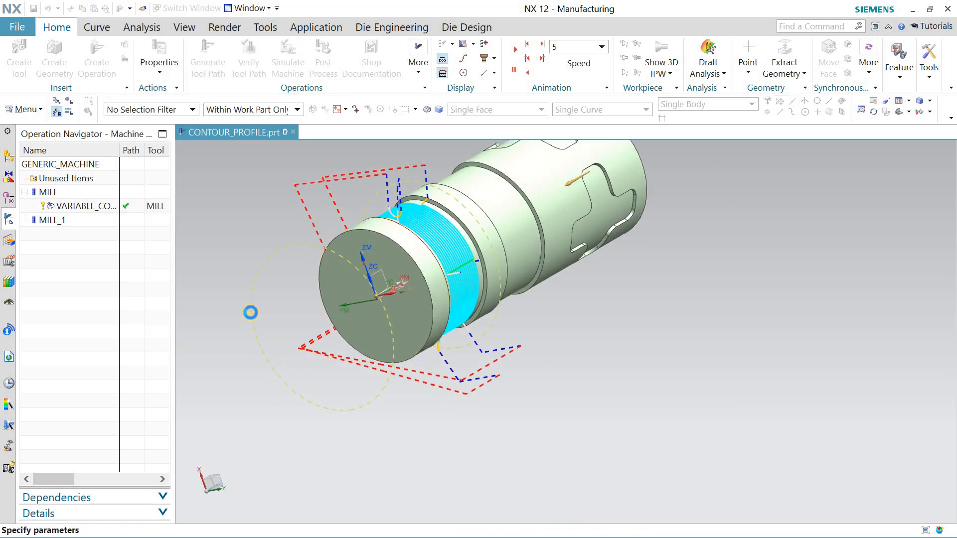
left_click(167, 422)
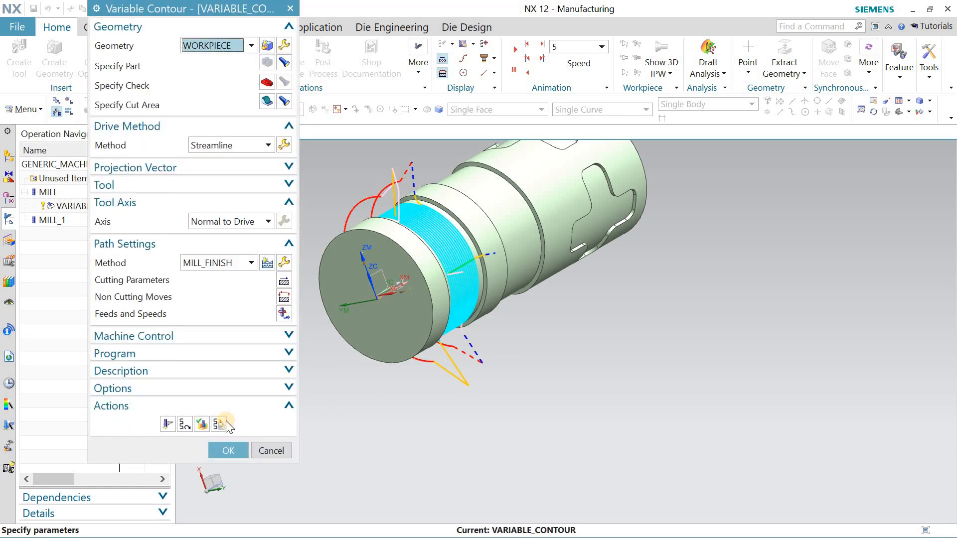
Step: Verify the tool path with a 3D Dynamic material-removal animation at increased speed, and accept the Variable Contour operation
left_click(203, 425)
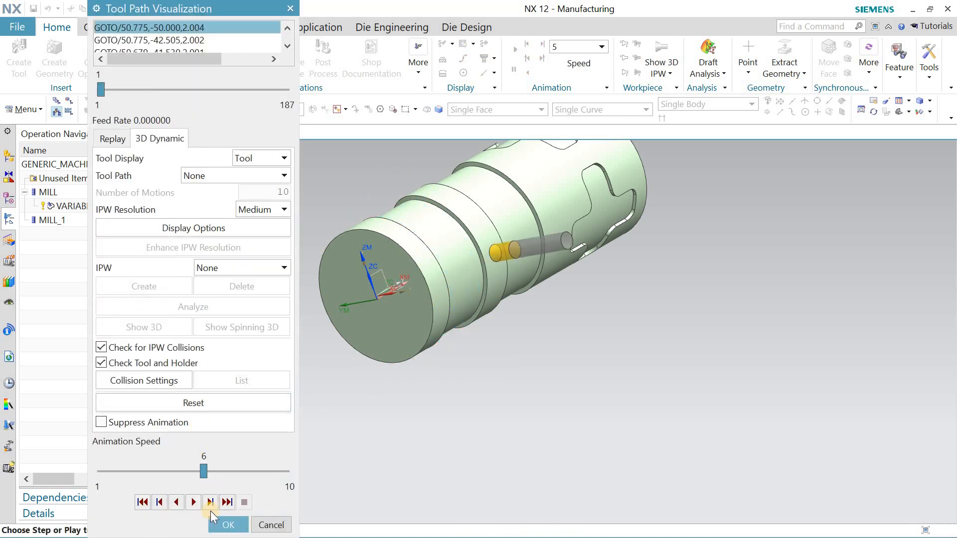
left_click(194, 502)
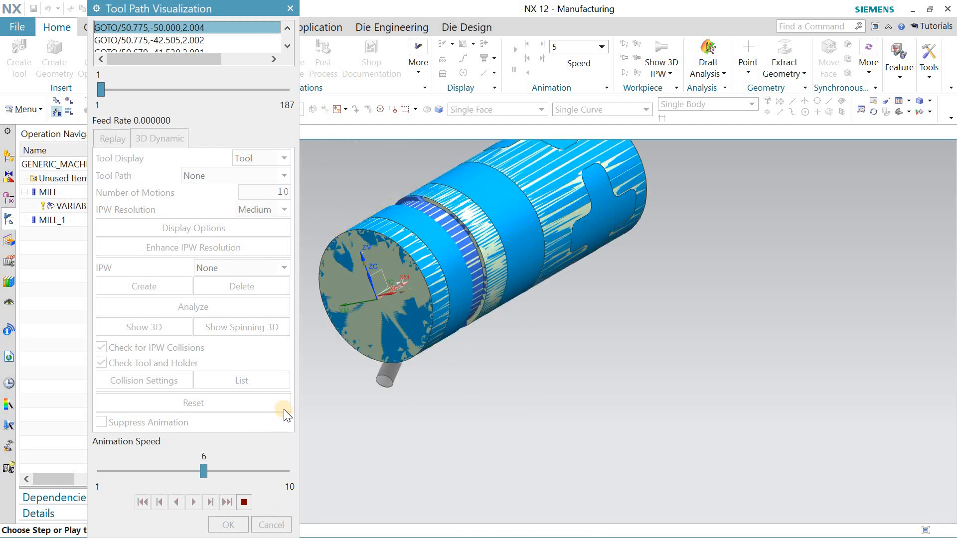
scroll(427, 272, "up", 3)
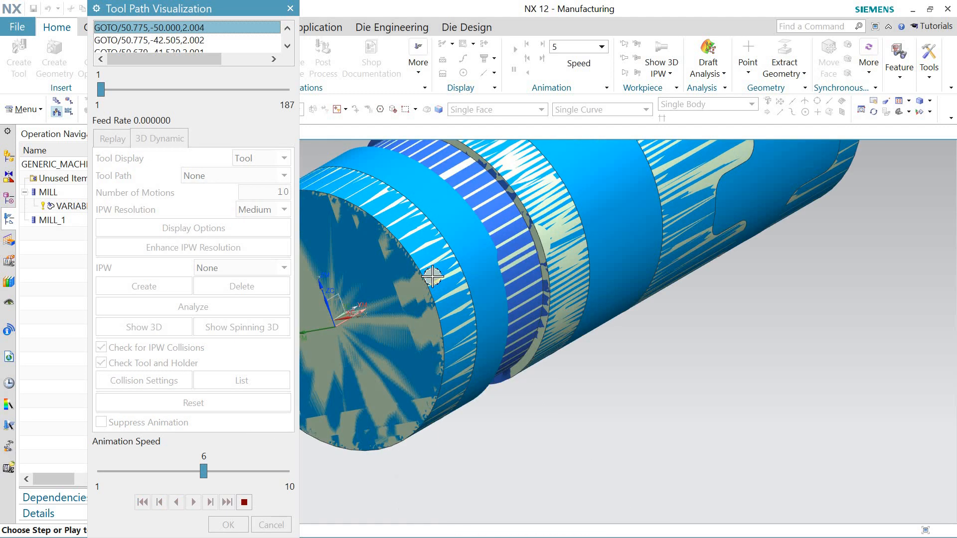
scroll(470, 261, "down", 3)
middle_click_drag(414, 238, 419, 237)
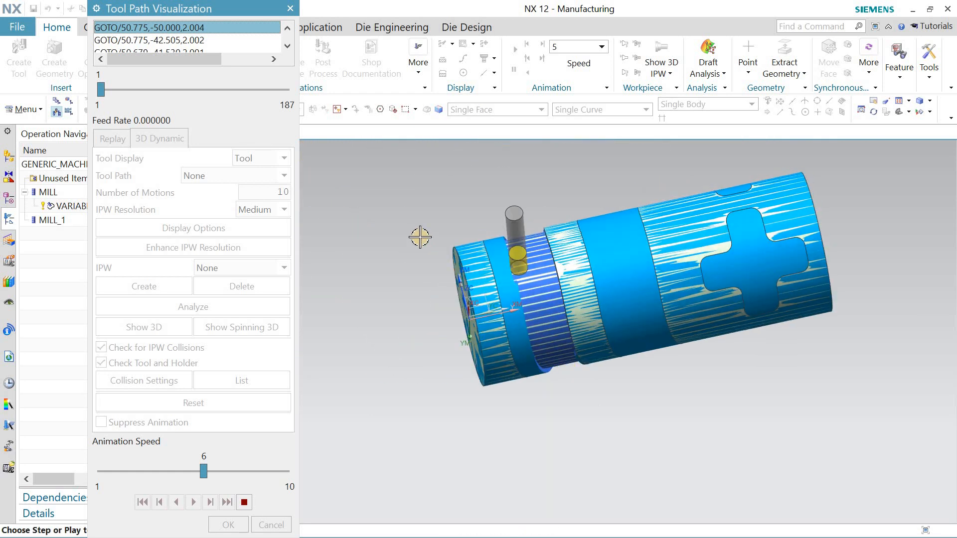
left_click(229, 471)
left_click(229, 471)
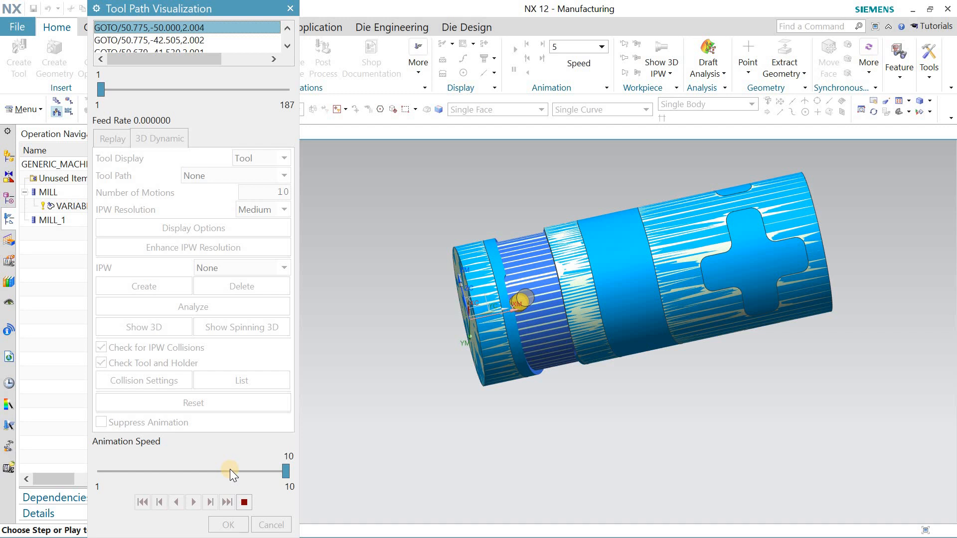
left_click(229, 469)
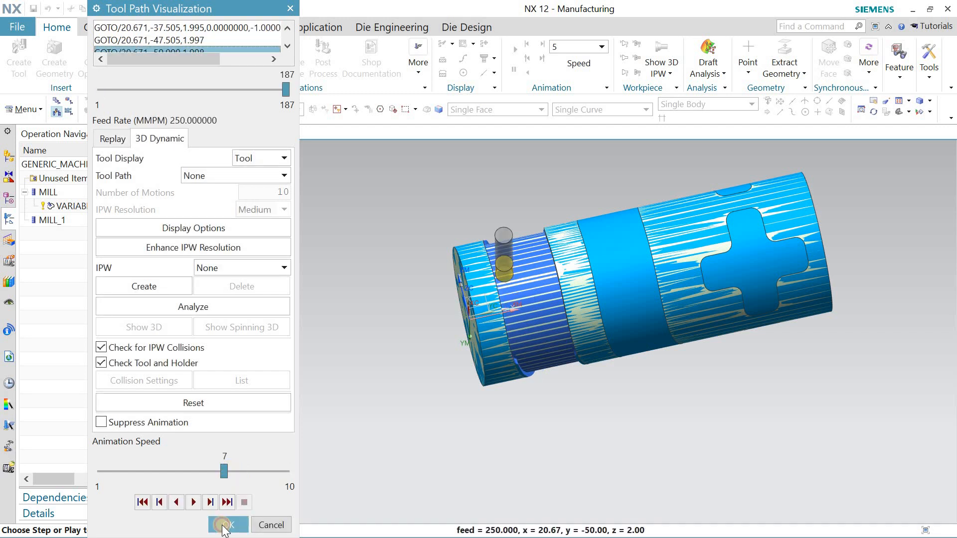
middle_click(220, 469)
left_click(238, 453)
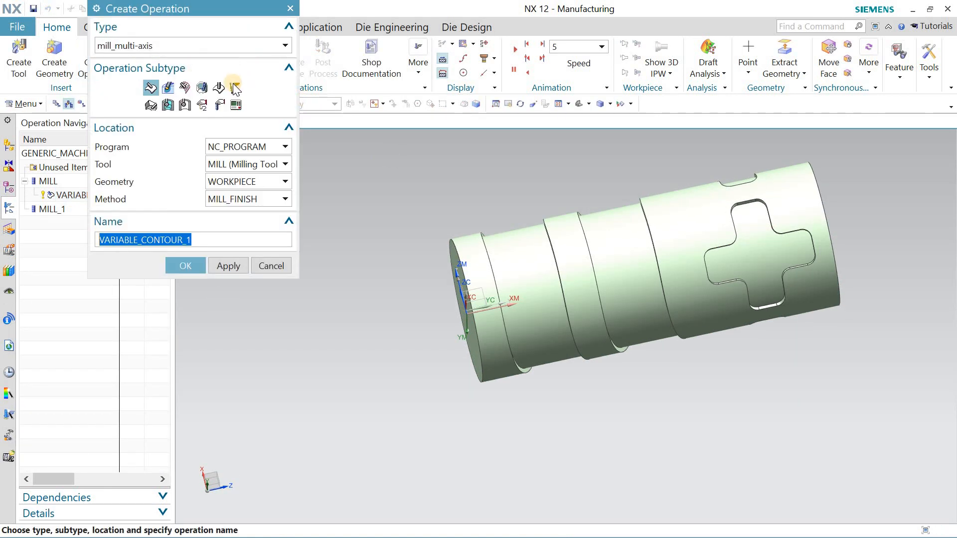
Step: Create a mill_multi-axis Contour Profile operation under NC_PROGRAM using tool MILL_1, geometry WORKPIECE and method MILL_FINISH
left_click(202, 90)
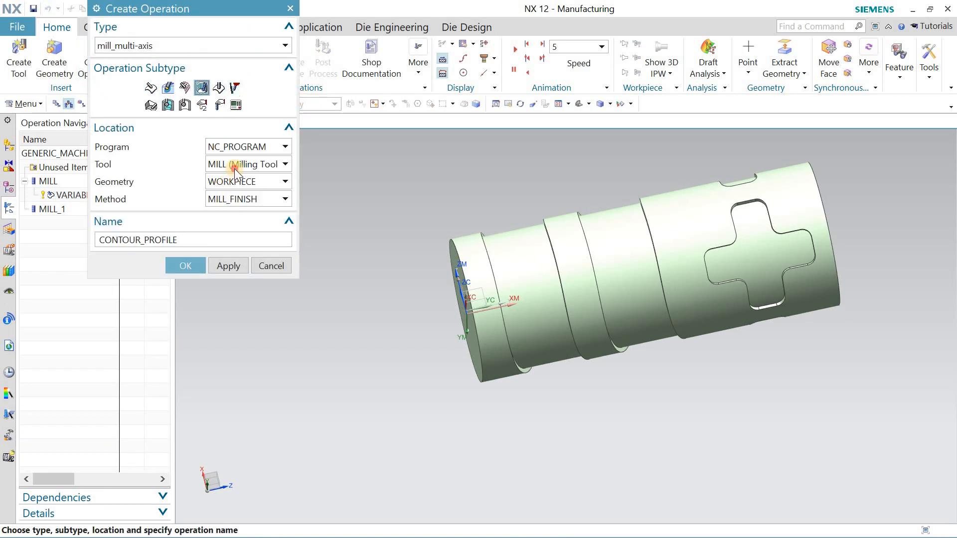
left_click(236, 164)
left_click(241, 205)
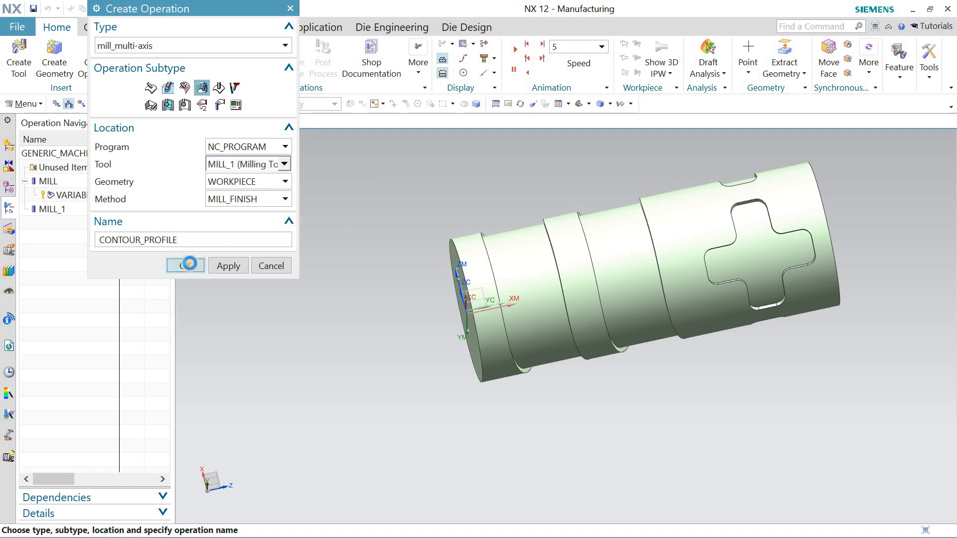
left_click(184, 265)
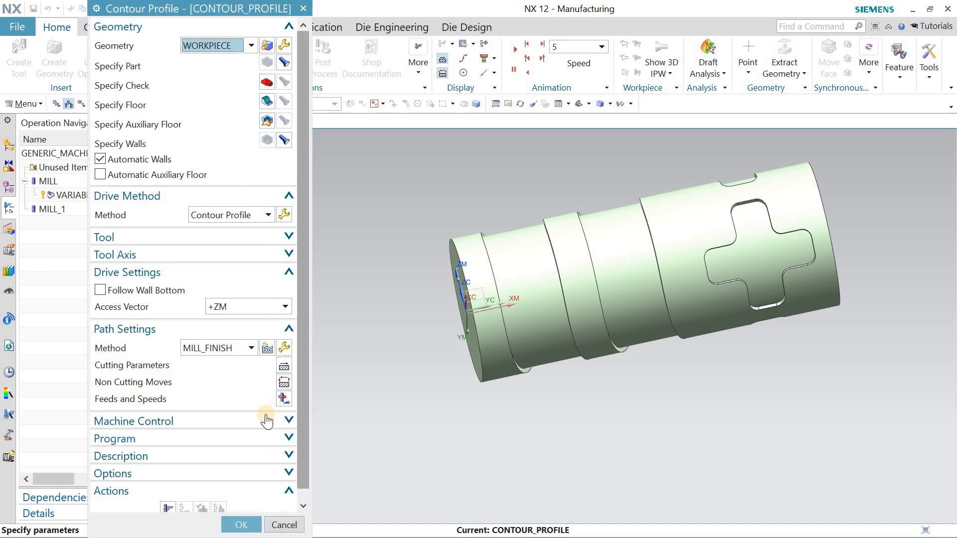
Step: Specify the recessed cylindrical face between the end flange and the middle collar as the operation's floor
left_click(267, 121)
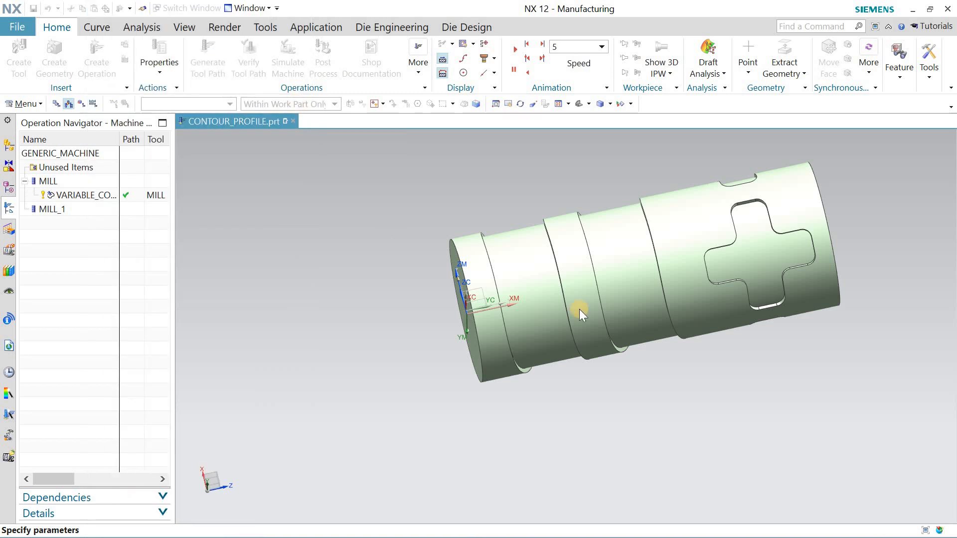
left_click(526, 261)
left_click(244, 198)
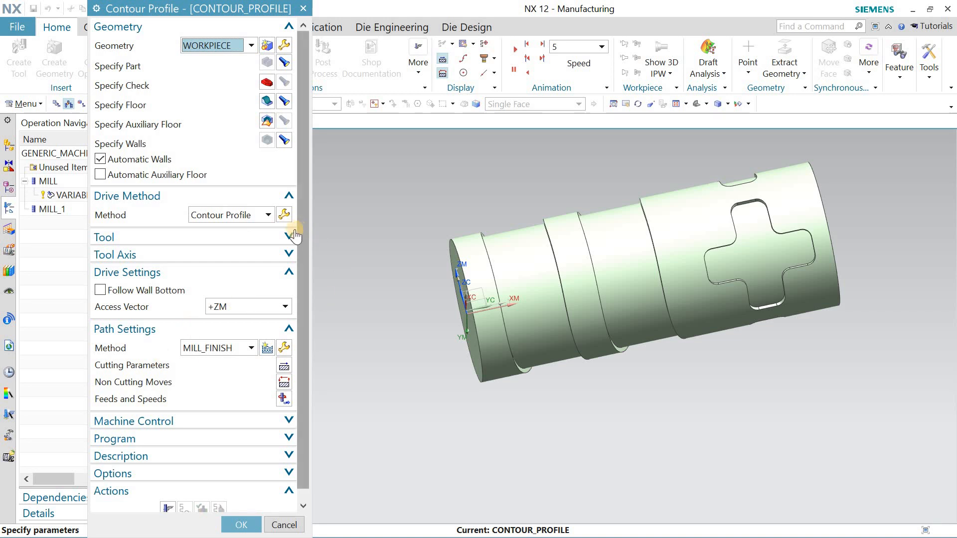
Step: Generate the Contour Profile tool path with access vector +ZM and the Automatic tool axis
scroll(197, 410, "down", 1)
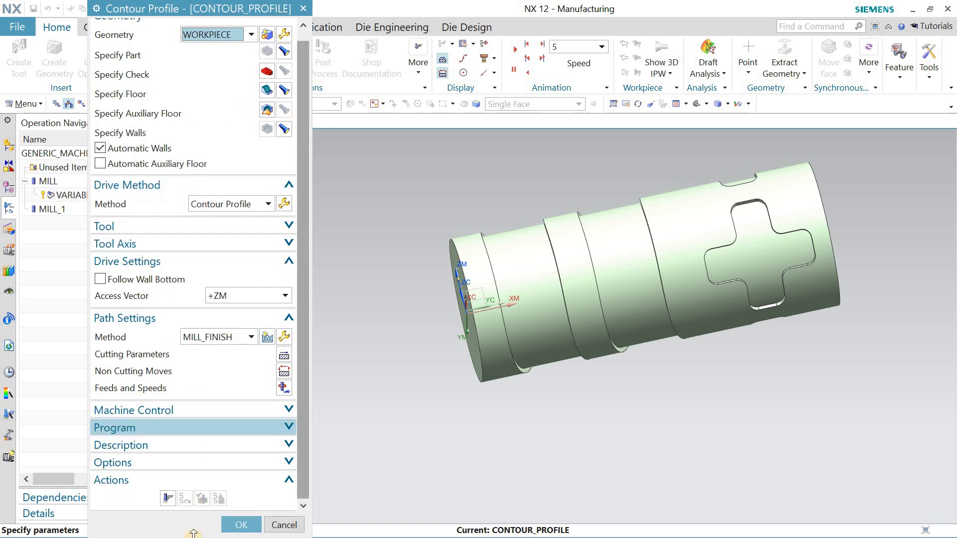
left_click(259, 292)
left_click(249, 311)
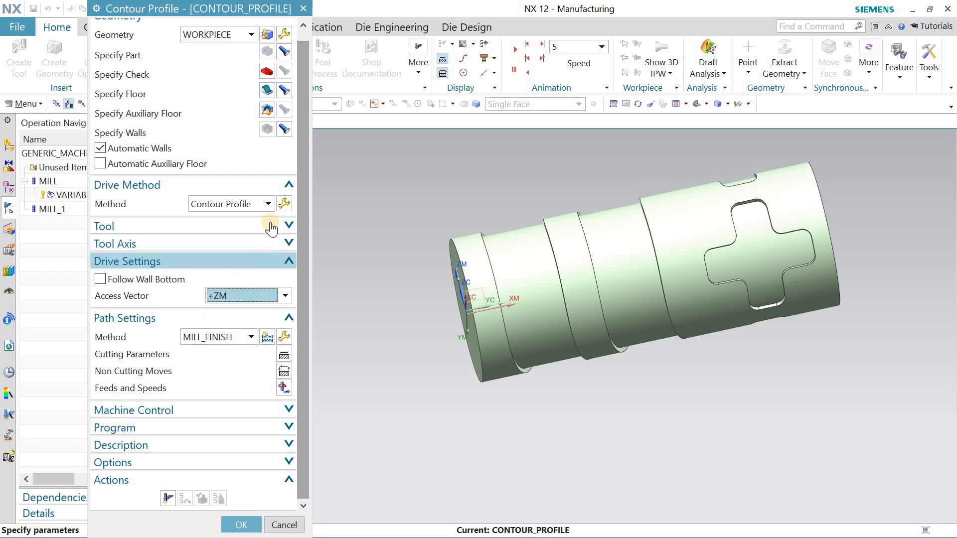
left_click(264, 244)
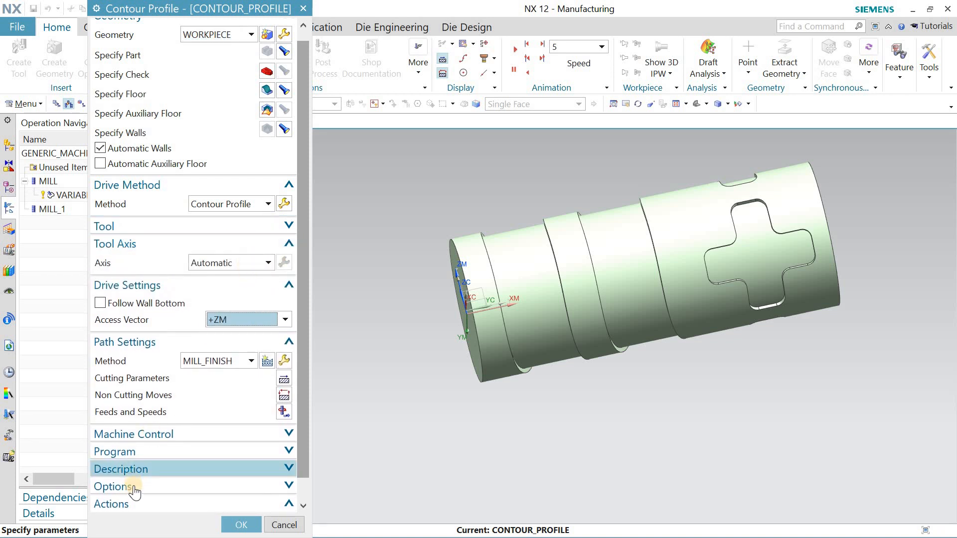
scroll(149, 498, "down", 2)
left_click(161, 495)
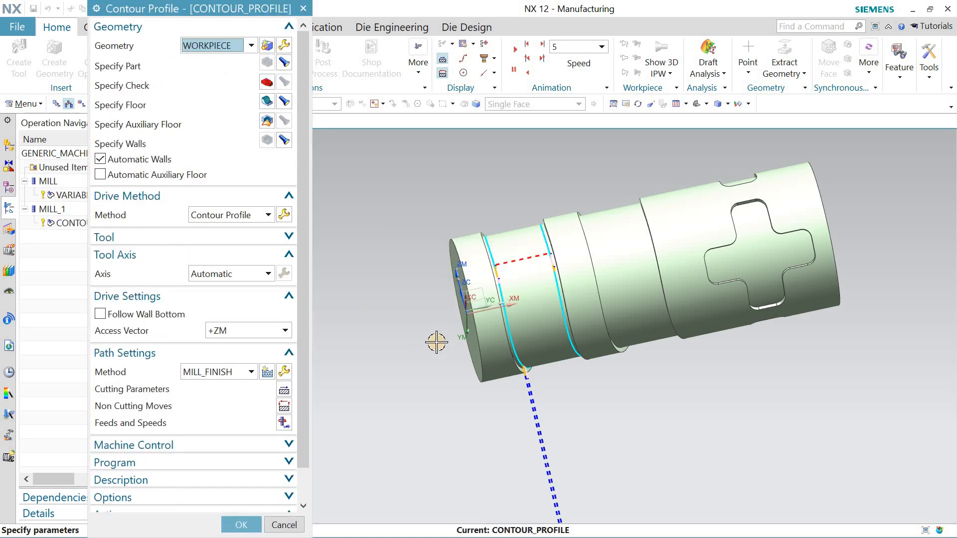
Step: Review the Contour Profile drive method settings, accept them, and regenerate the operation's tool path
scroll(436, 342, "down", 7)
scroll(407, 335, "up", 4)
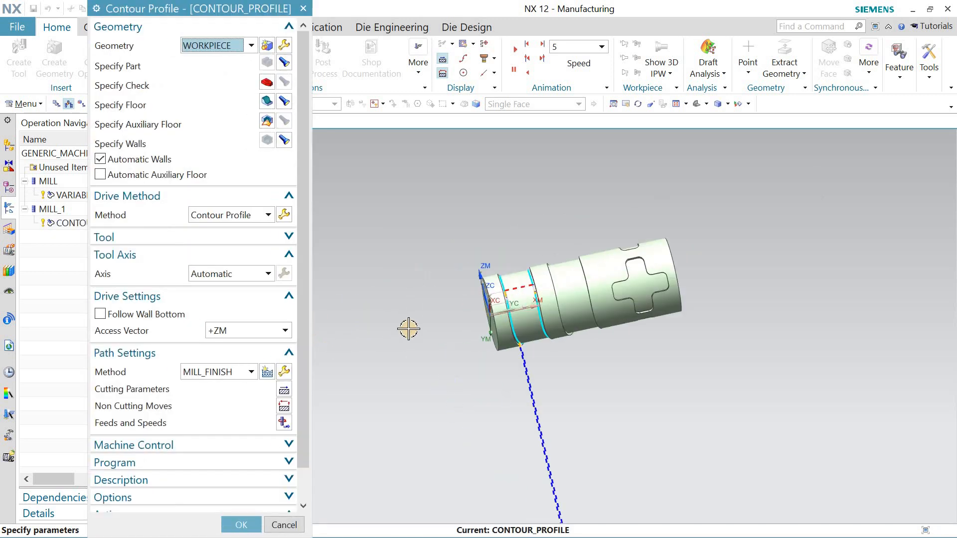
scroll(409, 329, "down", 3)
scroll(409, 329, "up", 2)
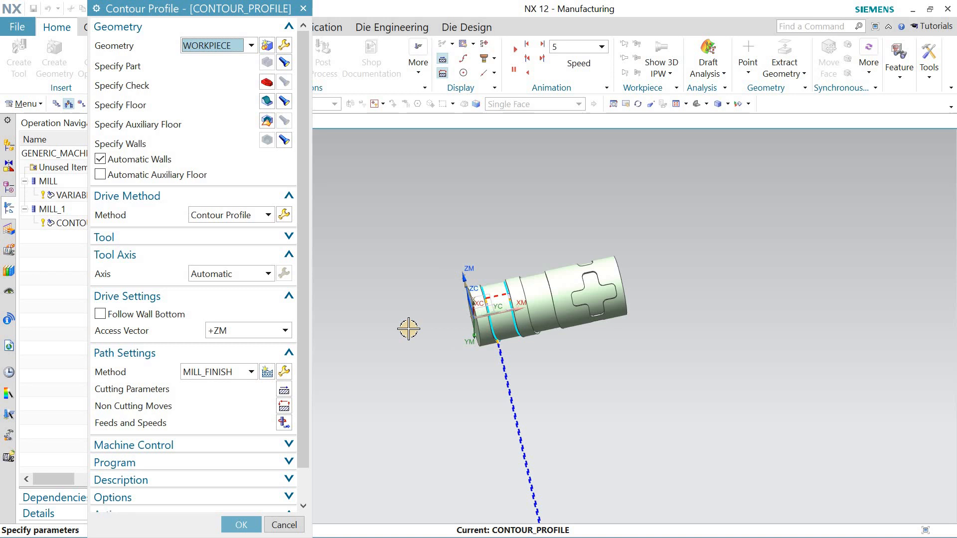
left_click(288, 217)
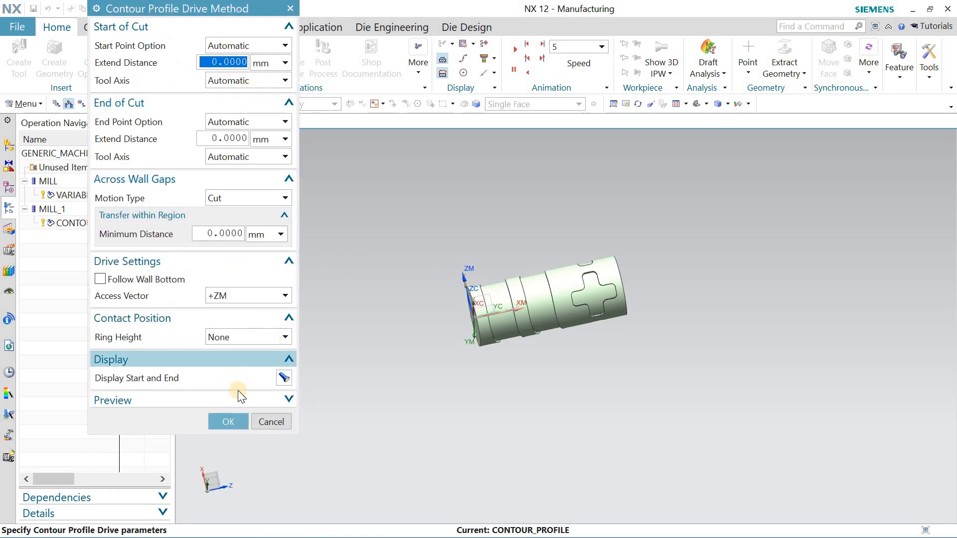
left_click(231, 424)
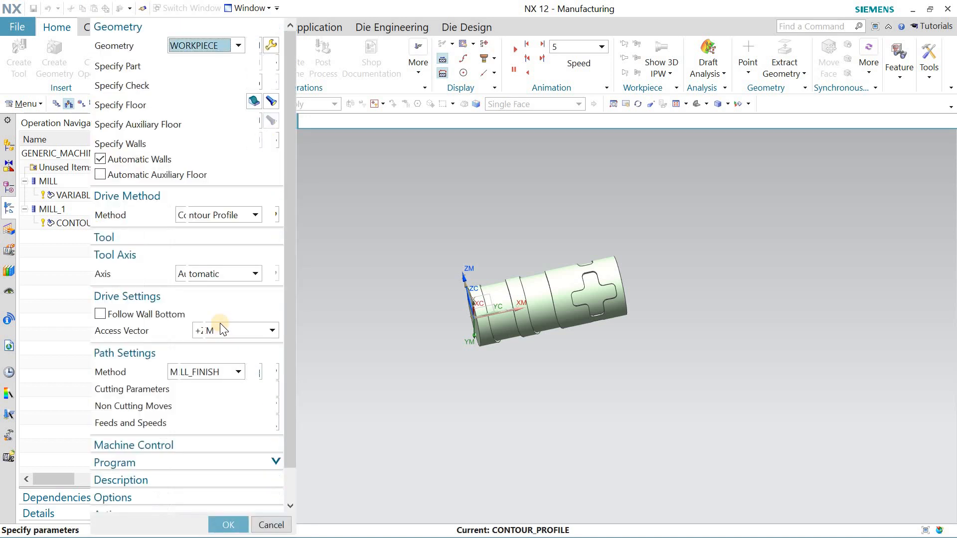
scroll(171, 329, "down", 2)
left_click(167, 498)
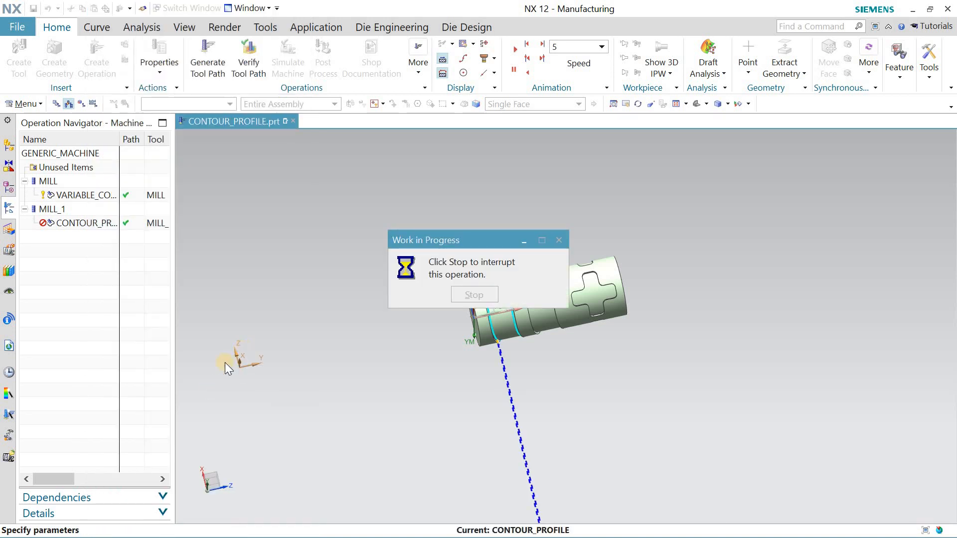
Step: Verify the regenerated tool path with a 3D Dynamic material-removal animation and accept the Contour Profile operation
scroll(199, 448, "down", 2)
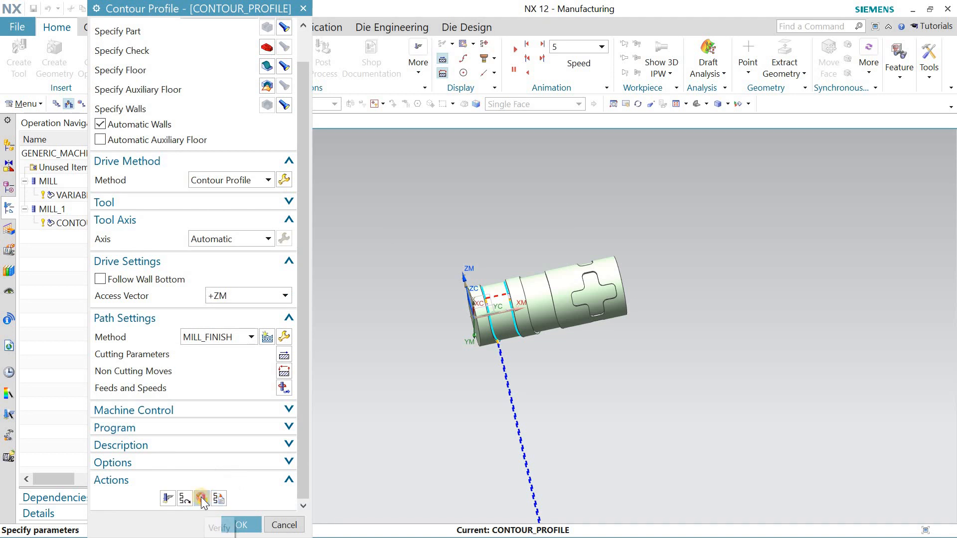
left_click(202, 498)
scroll(519, 299, "up", 6)
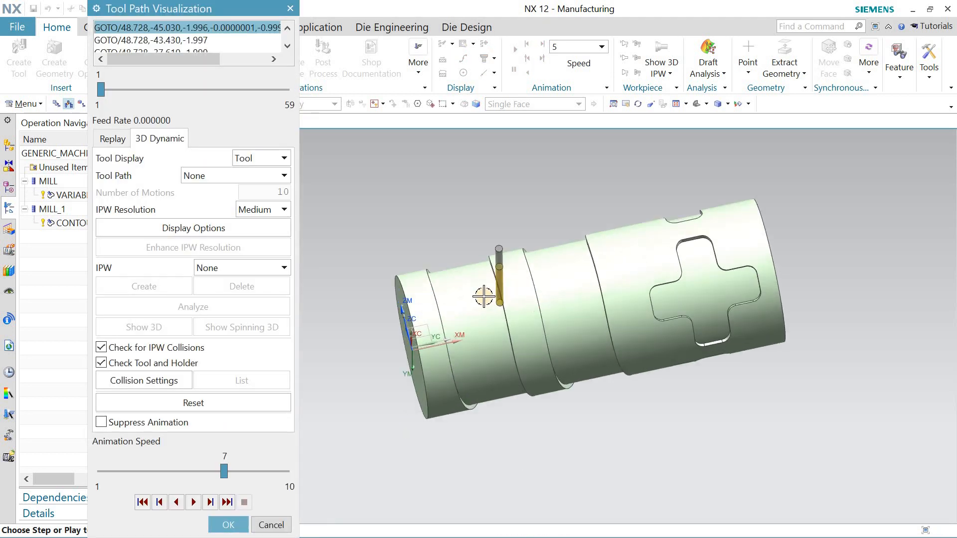
left_click(192, 504)
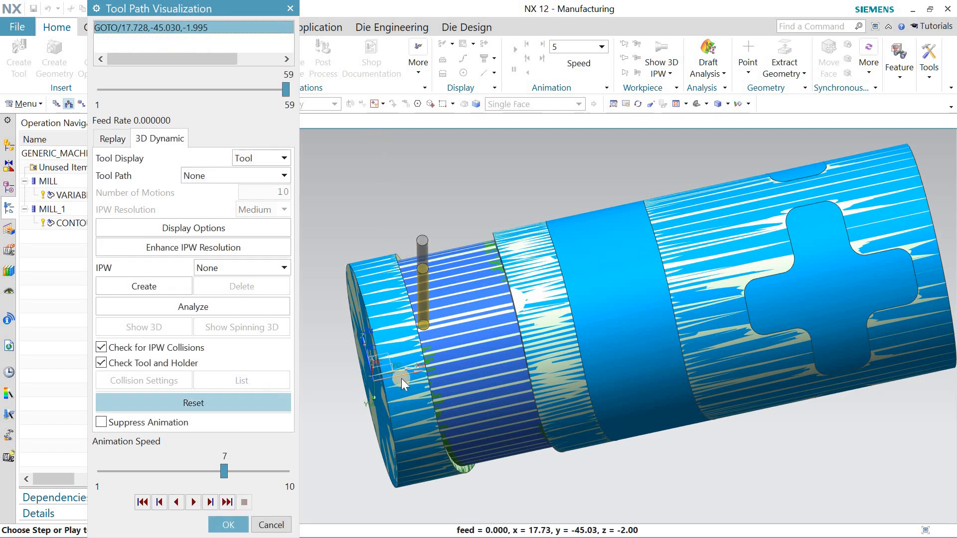
left_click(229, 524)
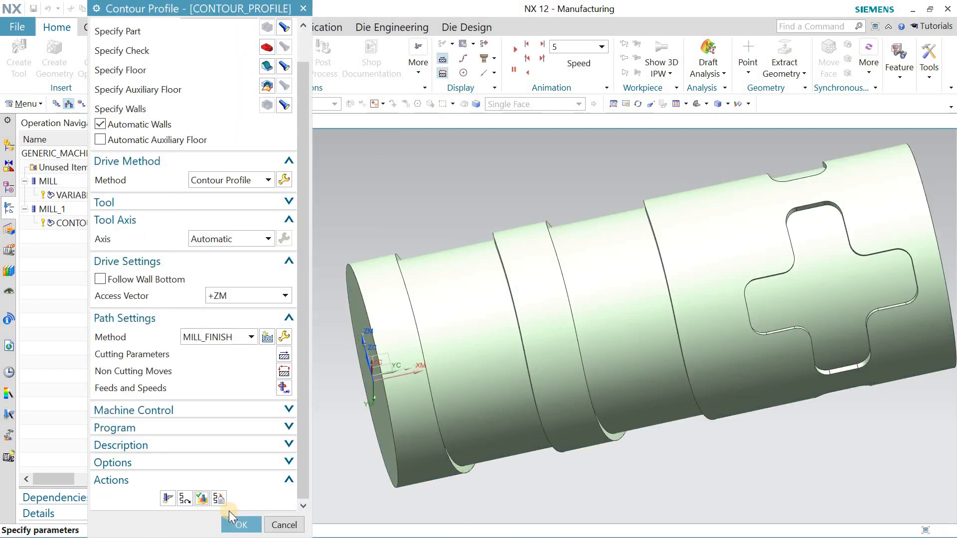
left_click(231, 524)
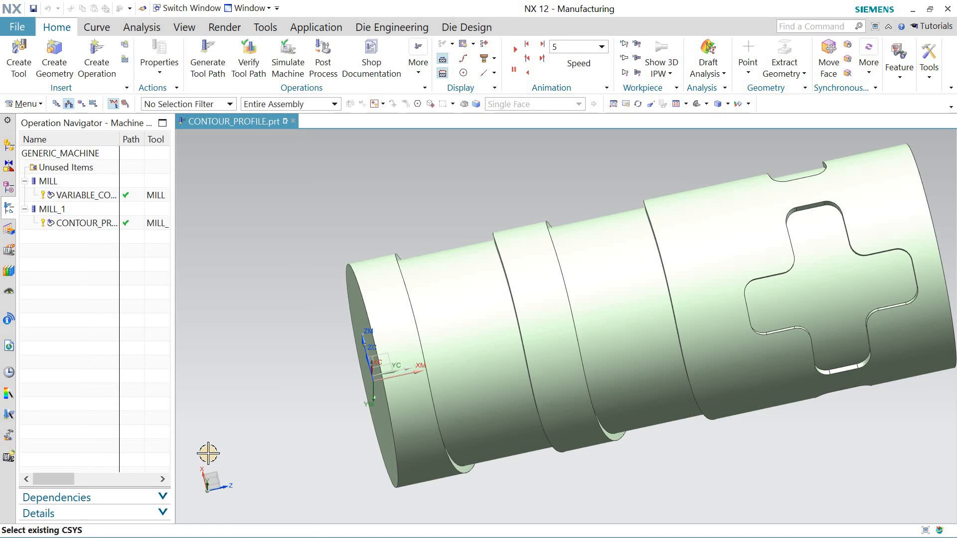
Step: List the operations by geometry and select both VARIABLE_CONTOUR and CONTOUR_PROFILE under WORKPIECE to display their tool paths
left_click(137, 359)
left_click(81, 103)
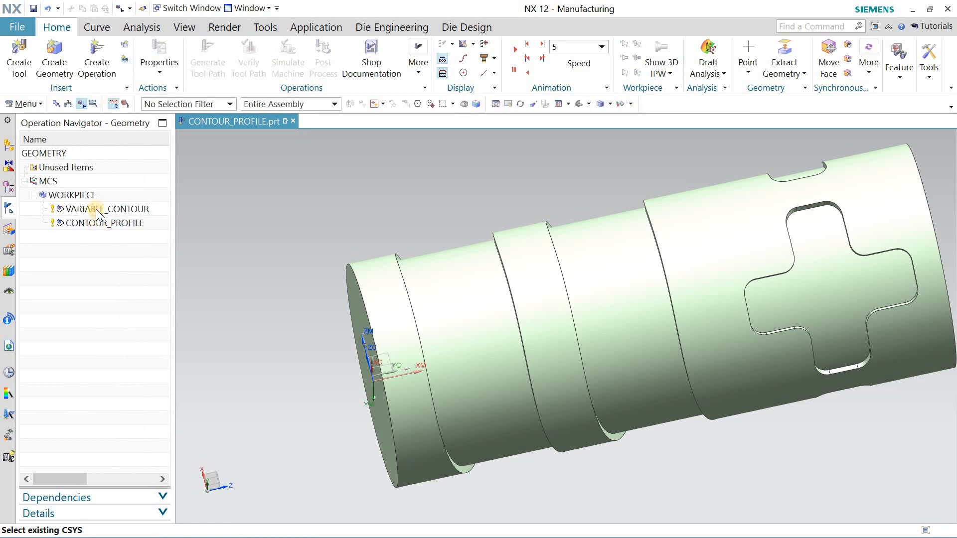
left_click(95, 208)
left_click(99, 222, "ctrl")
right_click(99, 222)
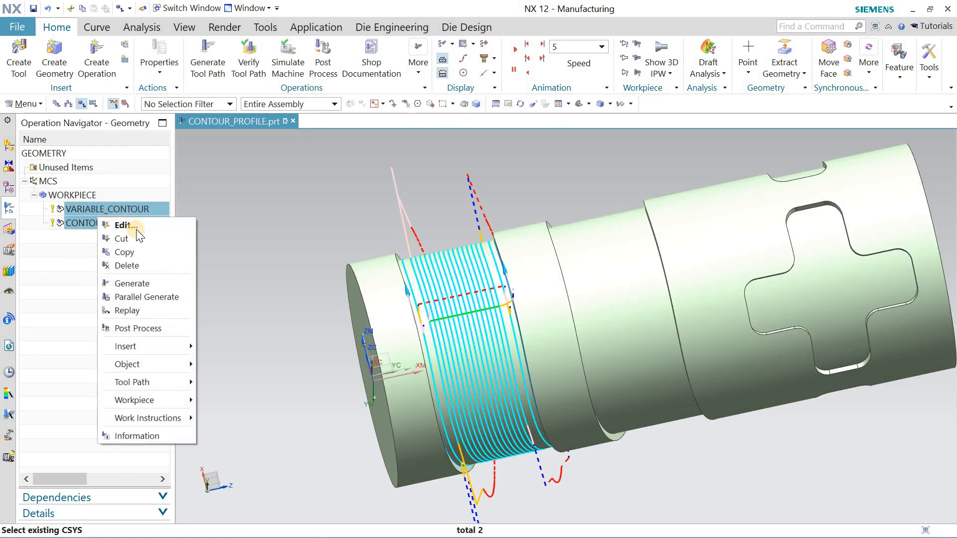
mouse_move(186, 365)
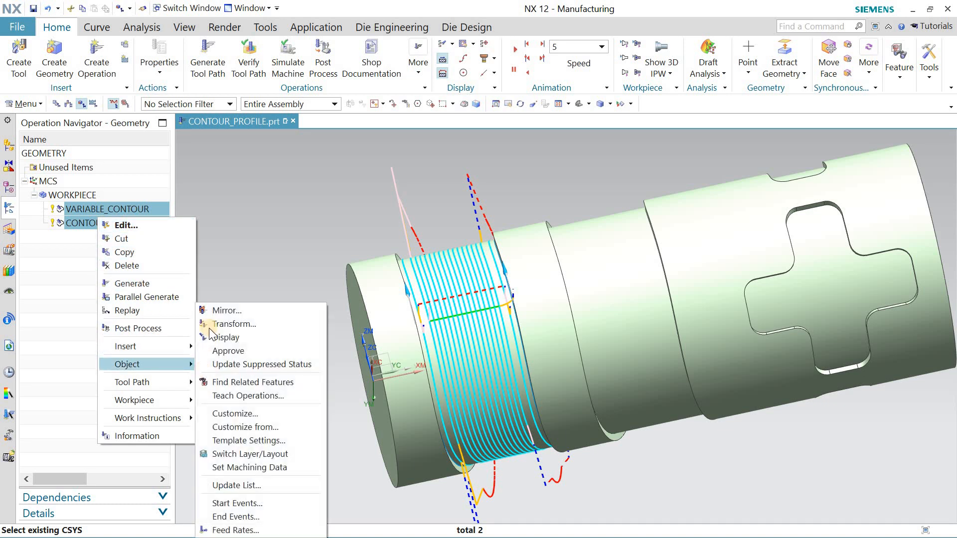
left_click(218, 322)
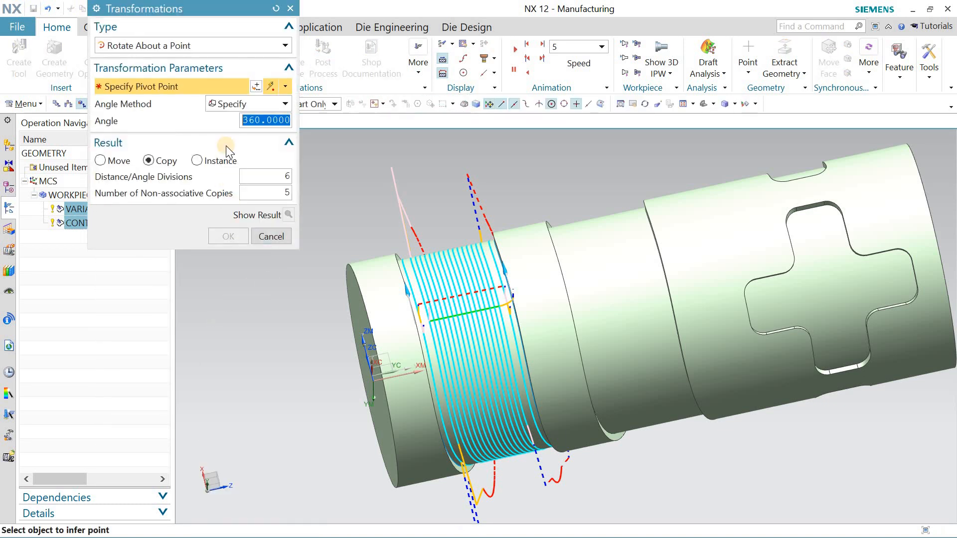
left_click(193, 44)
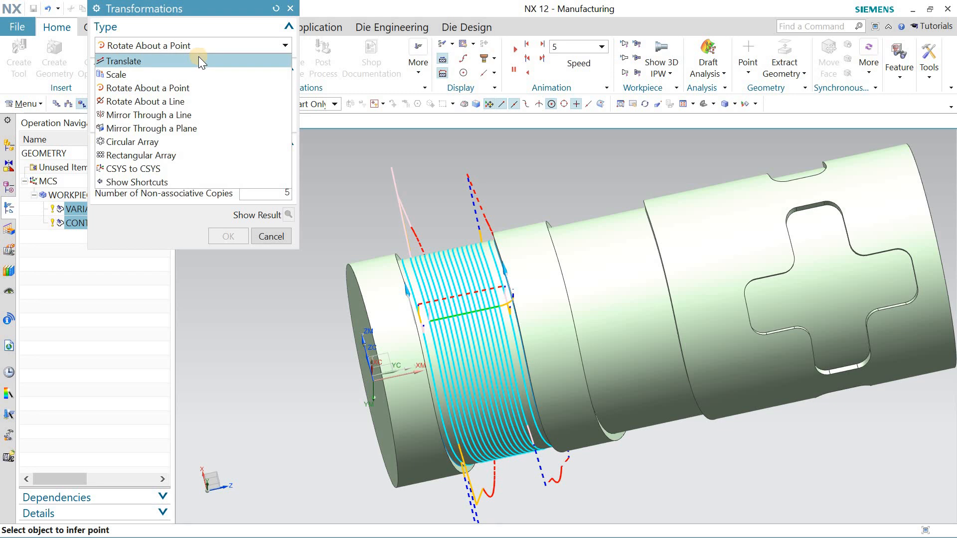
left_click(199, 60)
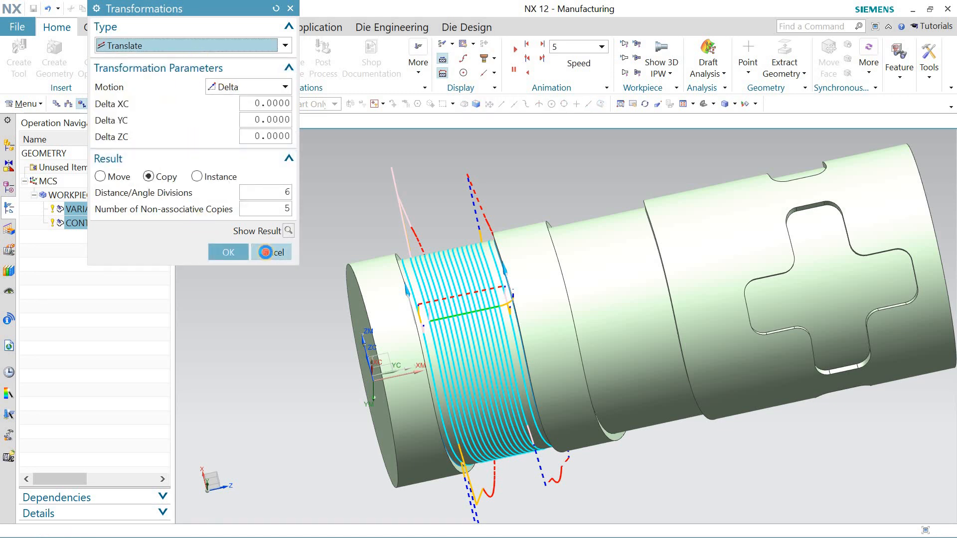
left_click(264, 252)
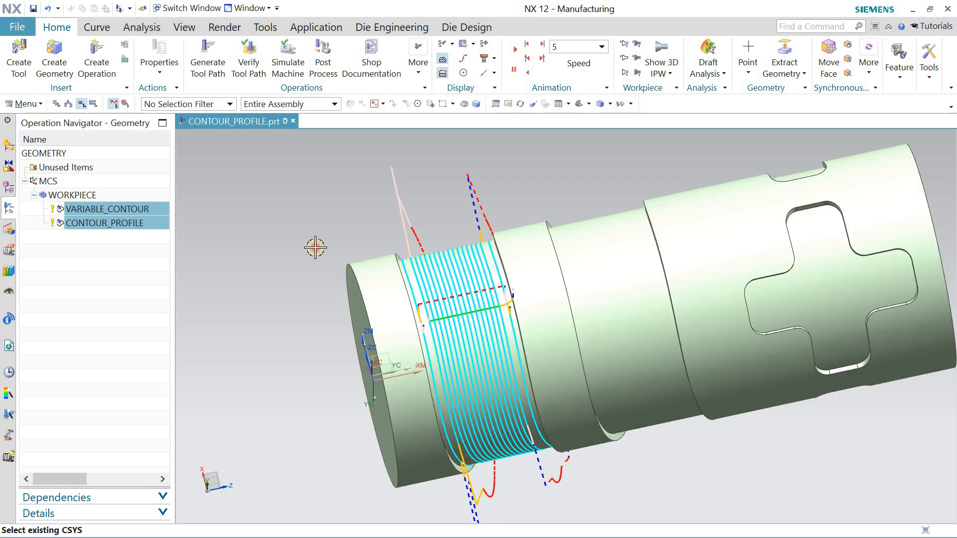
left_click(315, 247)
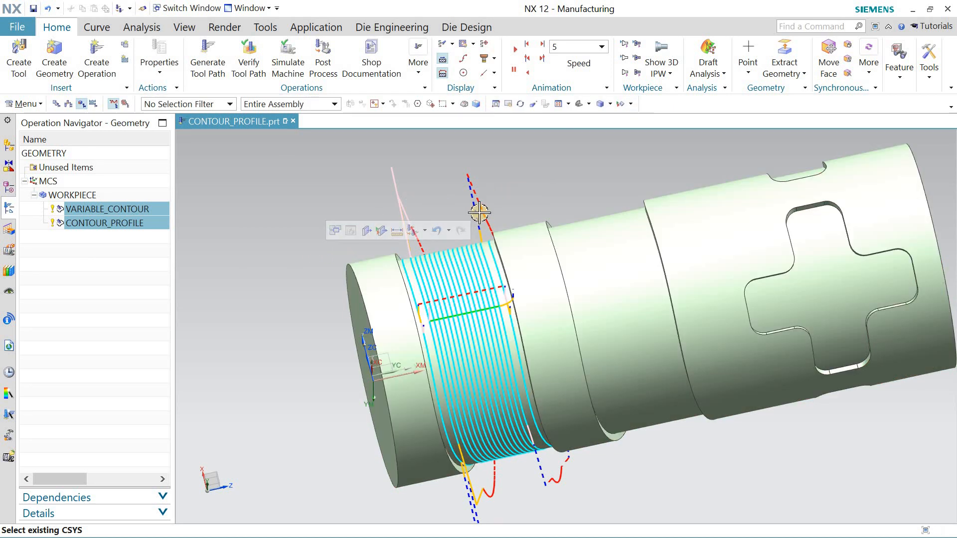
scroll(399, 306, "down", 4)
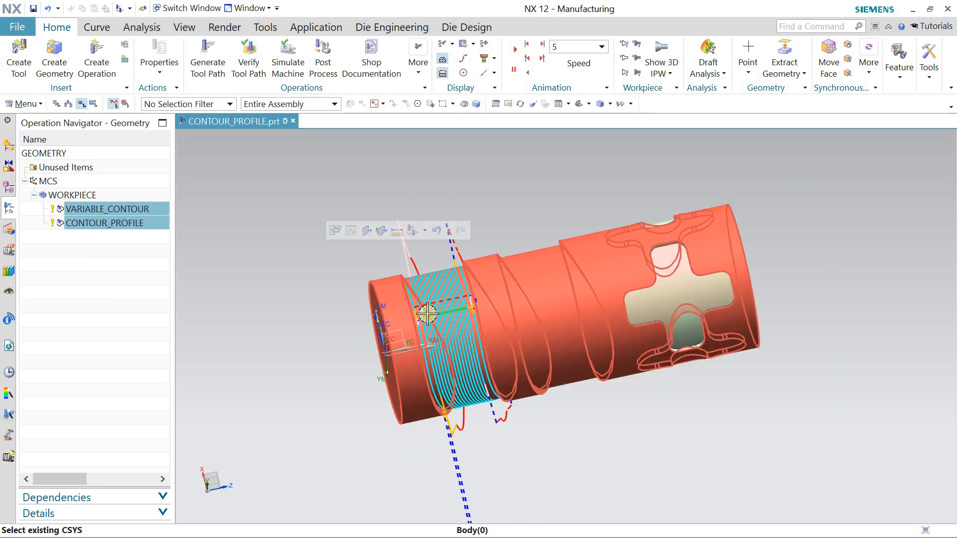